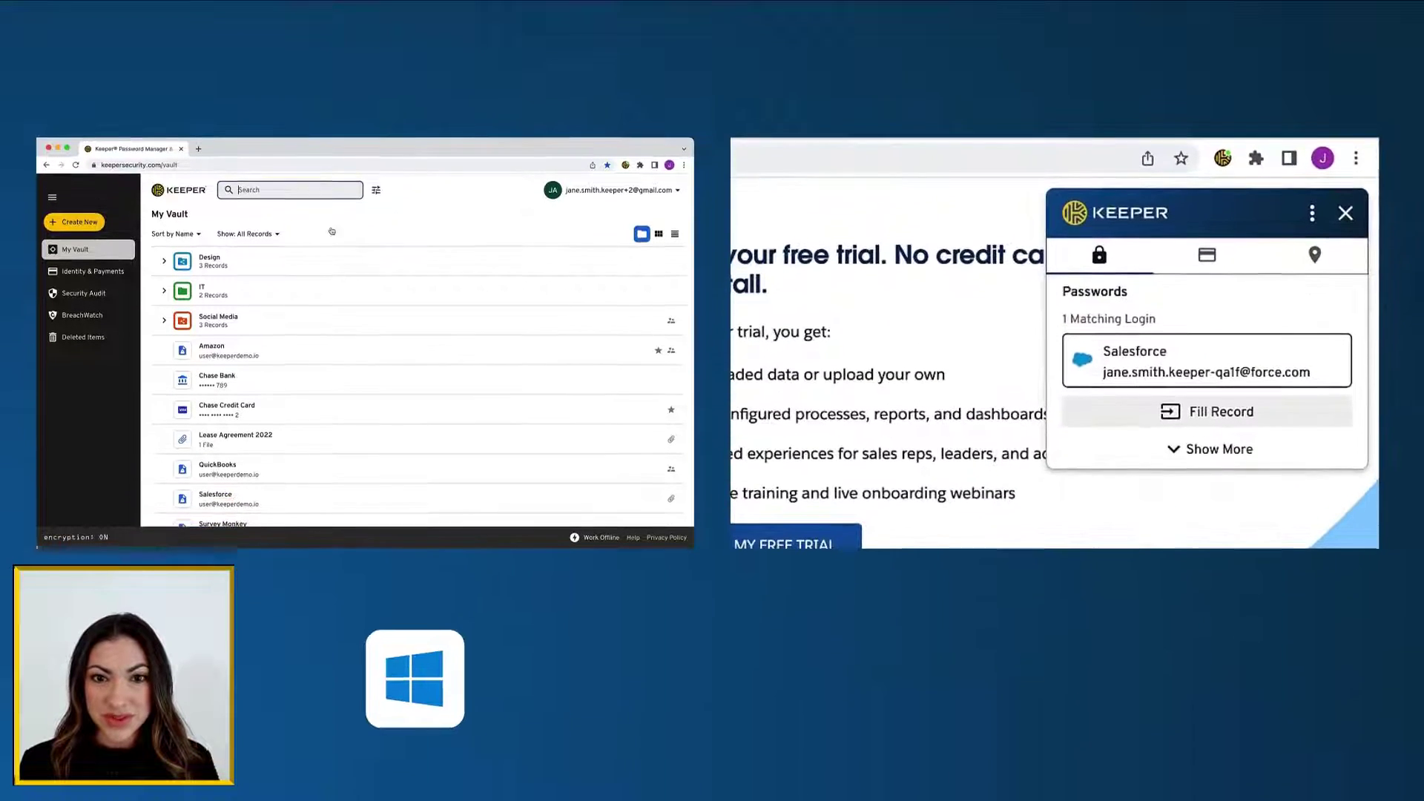
Autofill the Salesforce sign-in with the saved login and open the Adobe record in the Design folder.
click(182, 261)
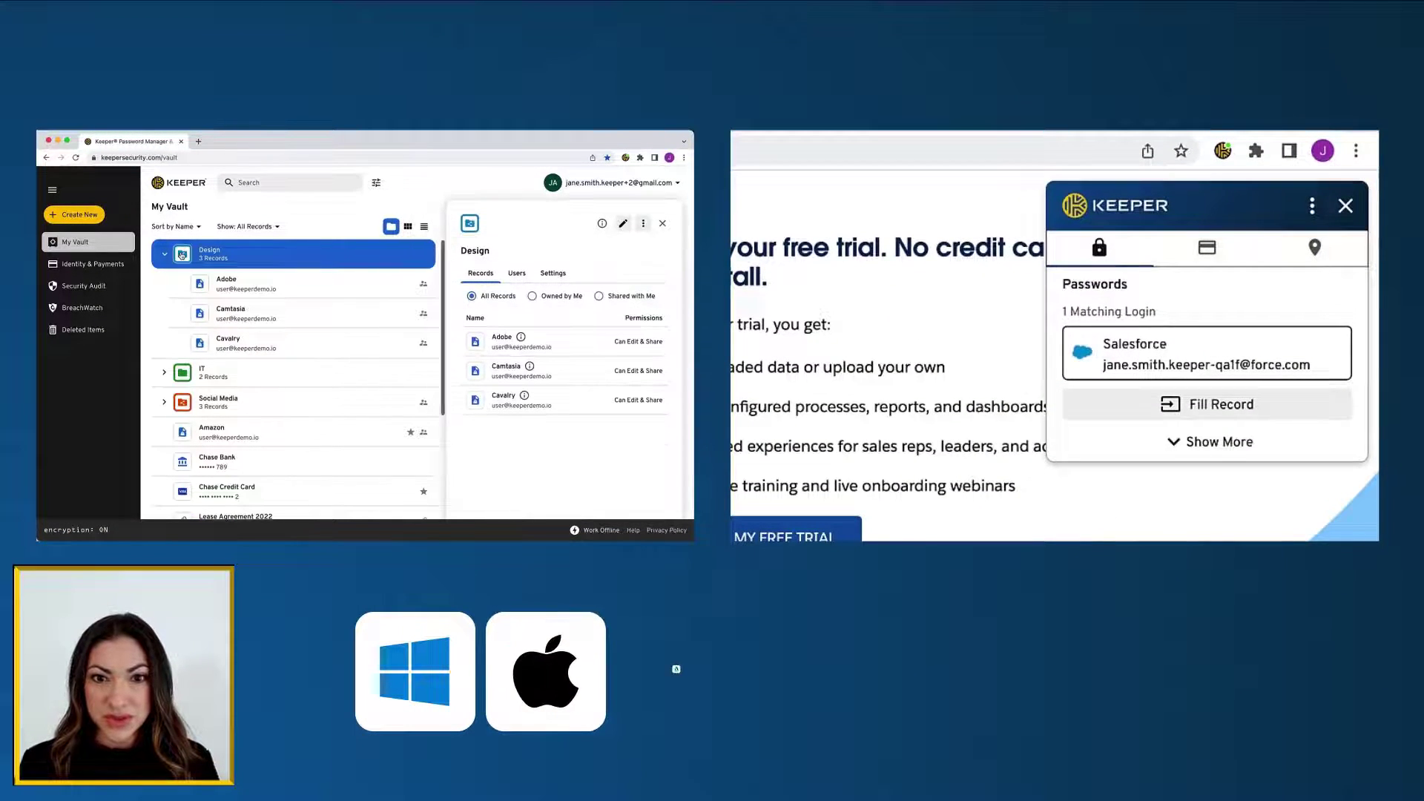
click(1206, 412)
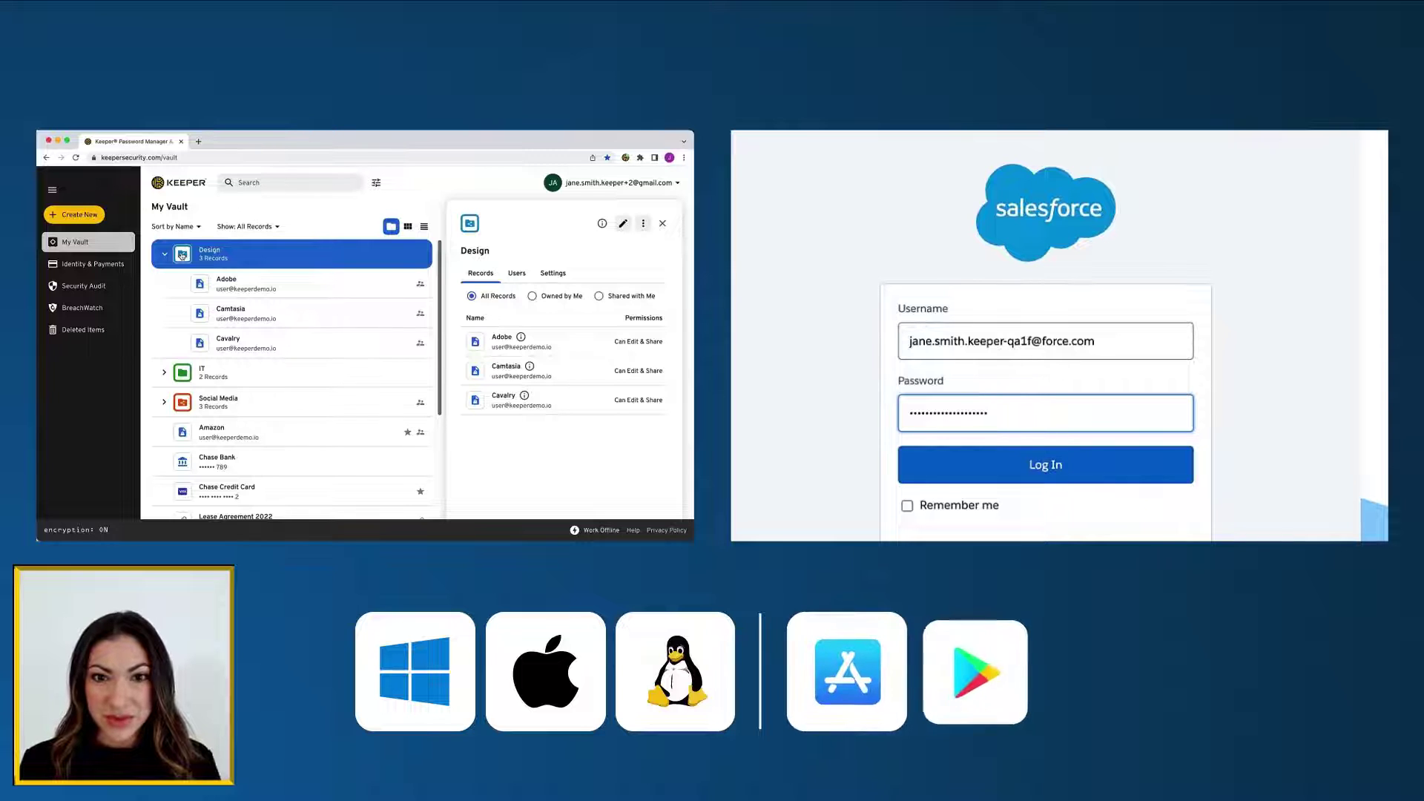
click(255, 287)
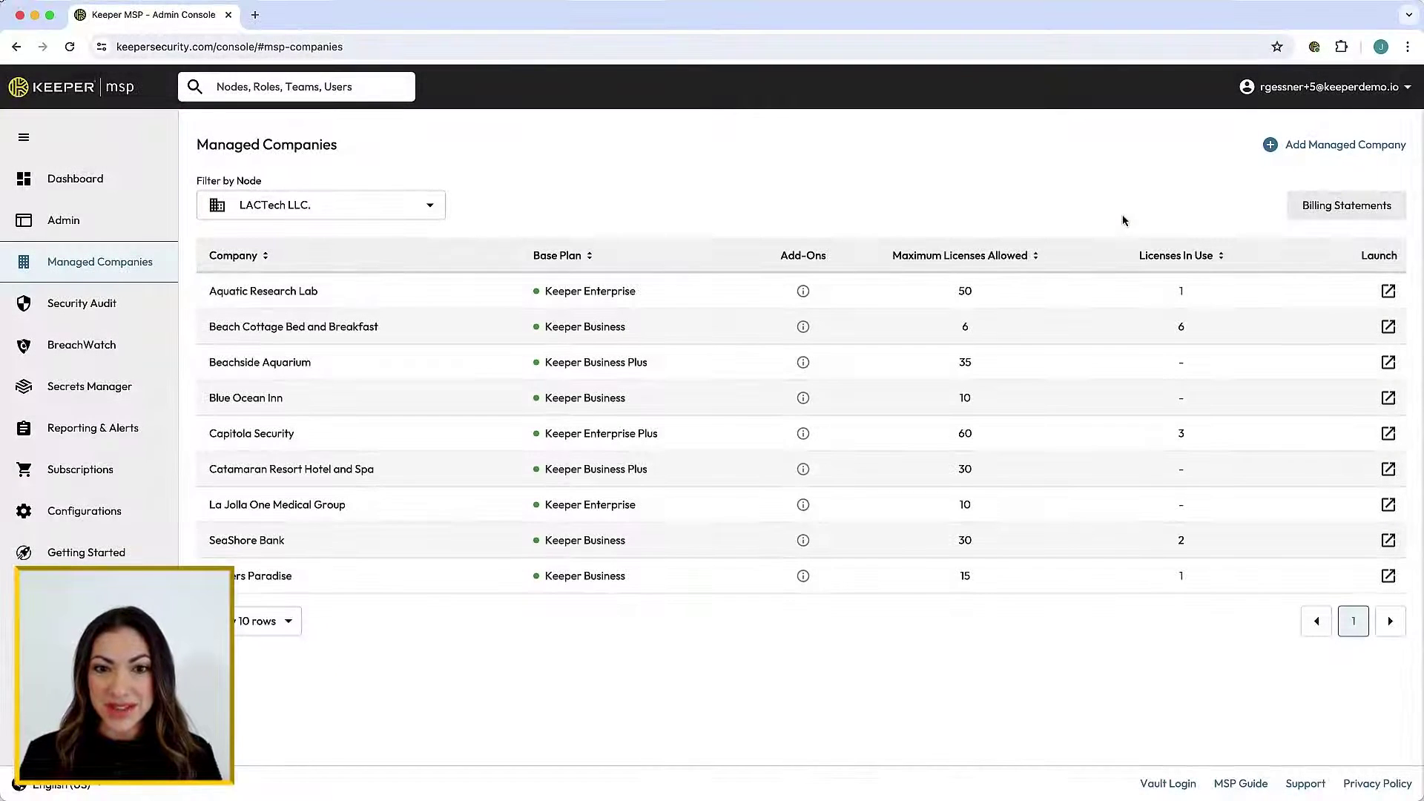
Start a new managed company named Wave Logistics on the Keeper Business Plus base plan.
click(1273, 149)
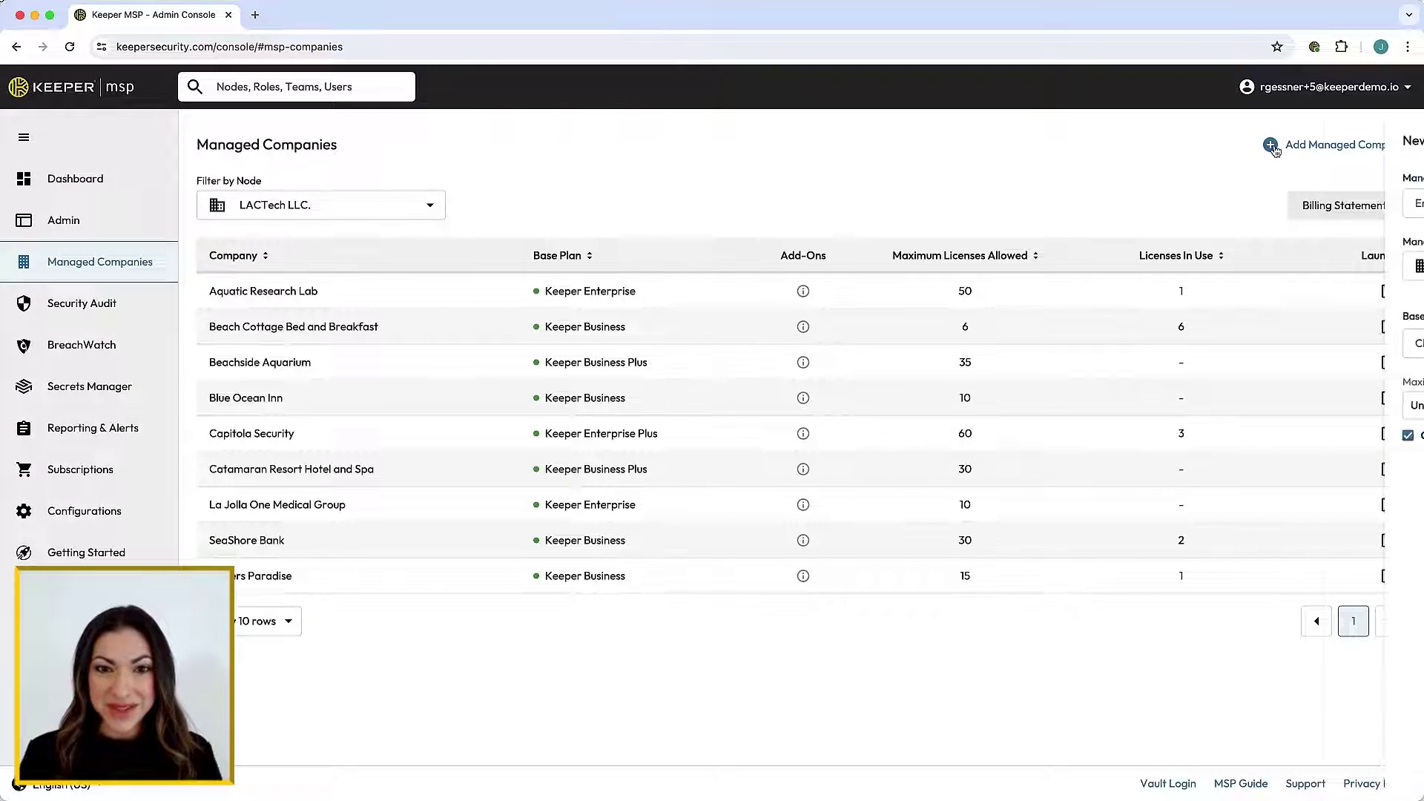
click(1249, 205)
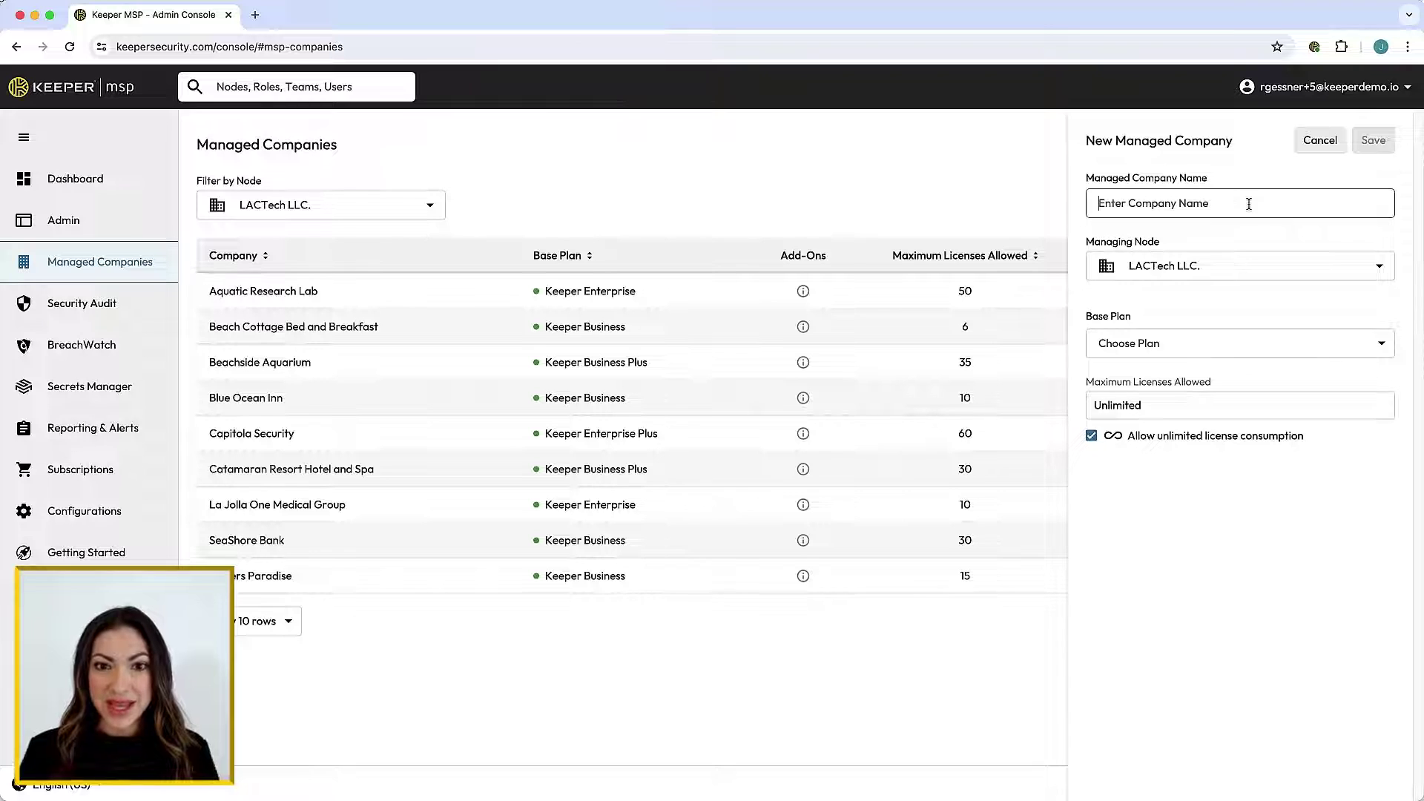
text(Wave)
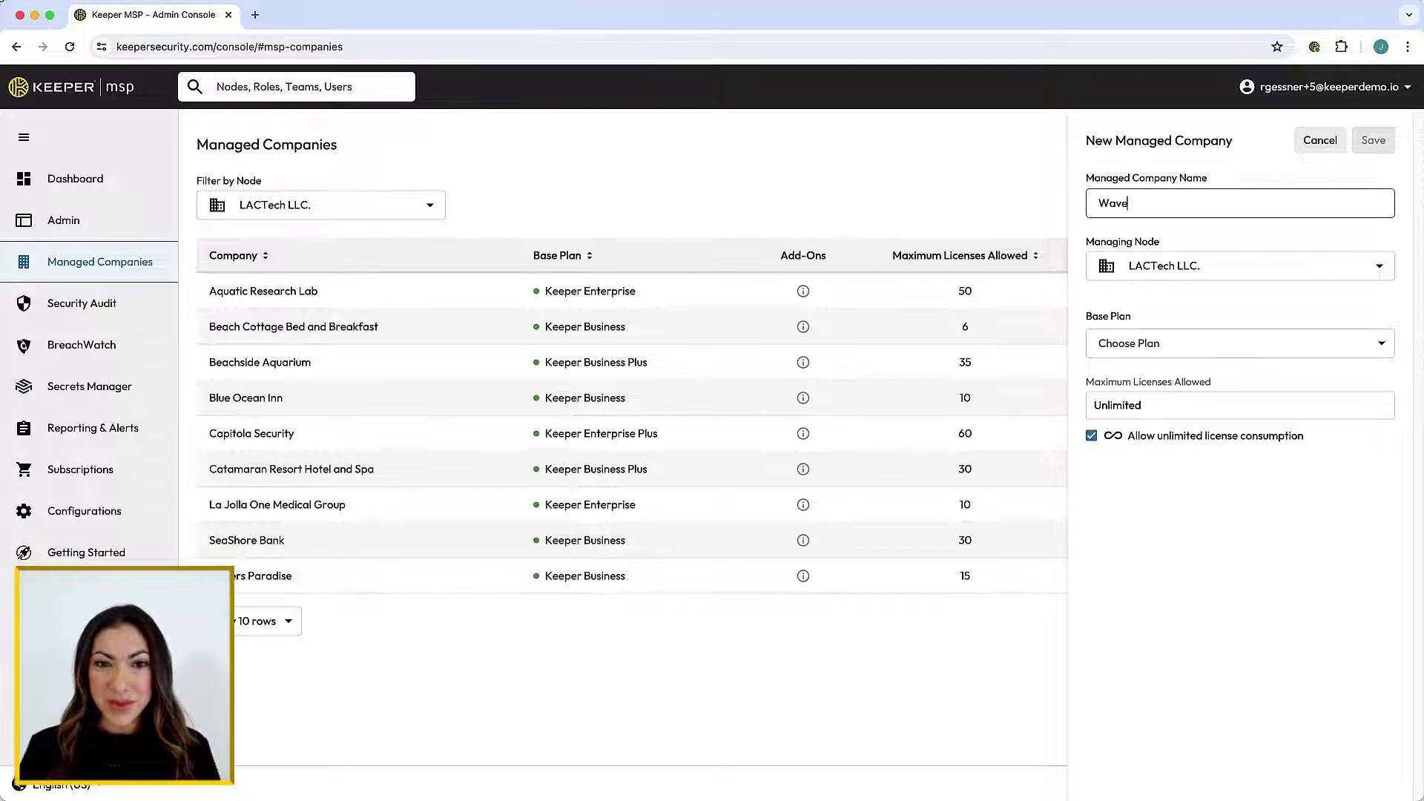
text( Logistics)
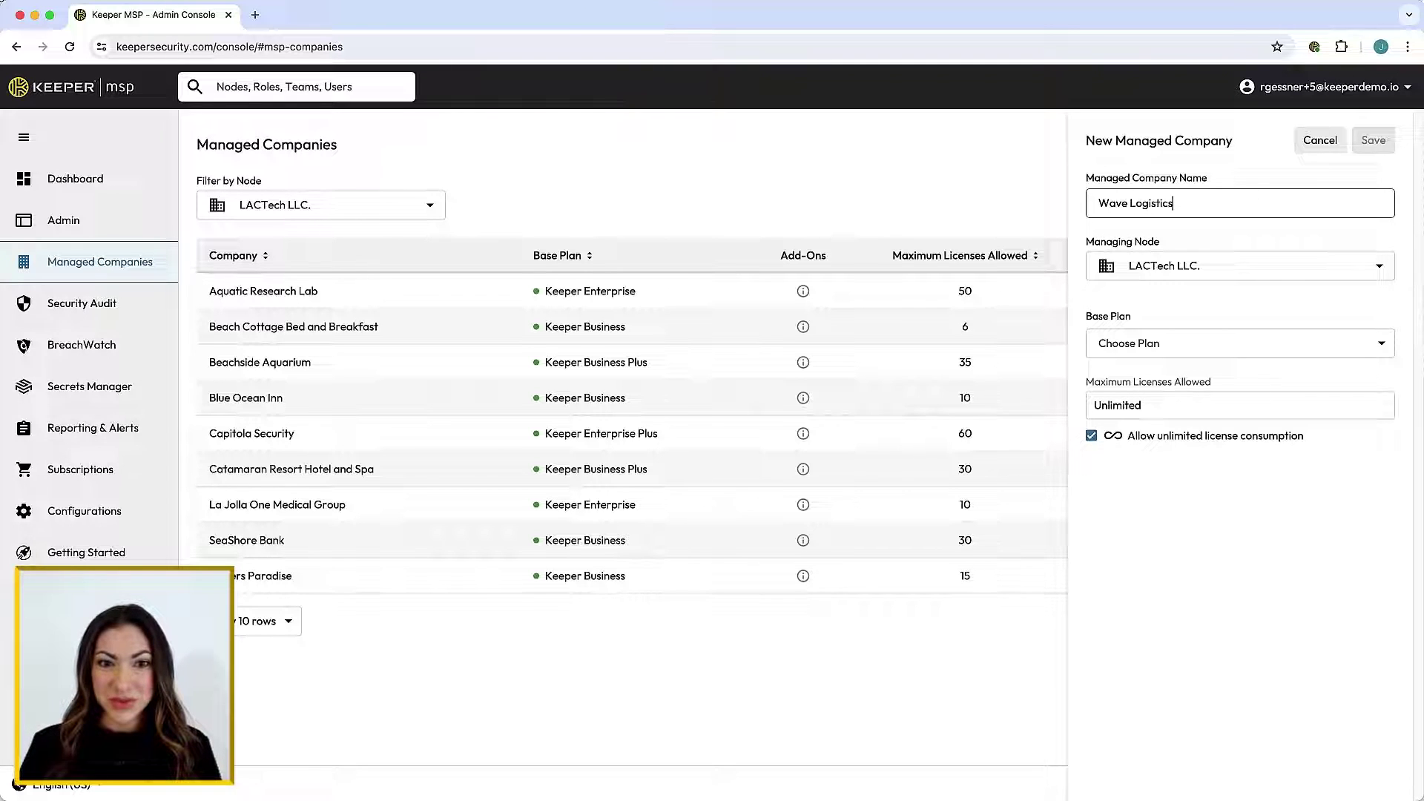
click(1258, 346)
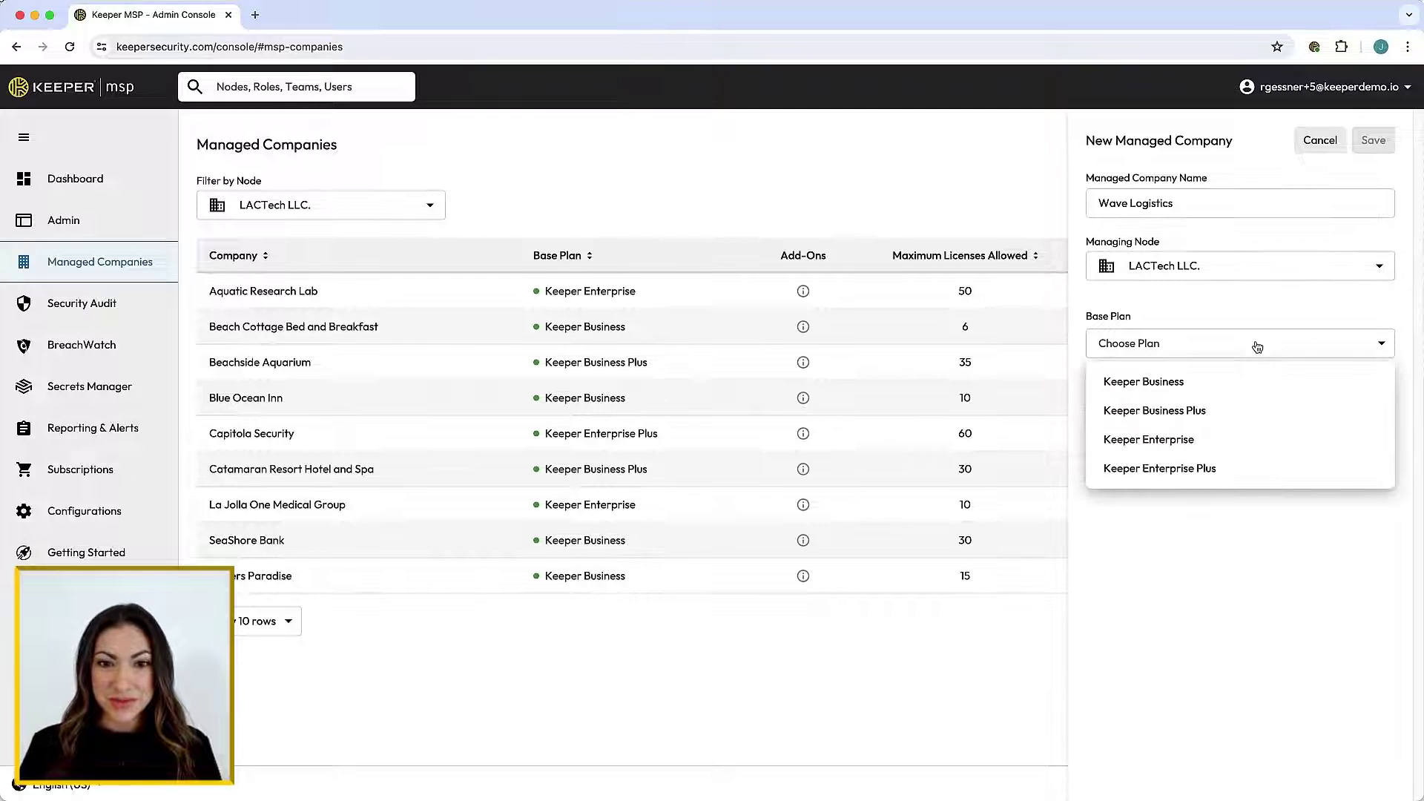
click(1163, 417)
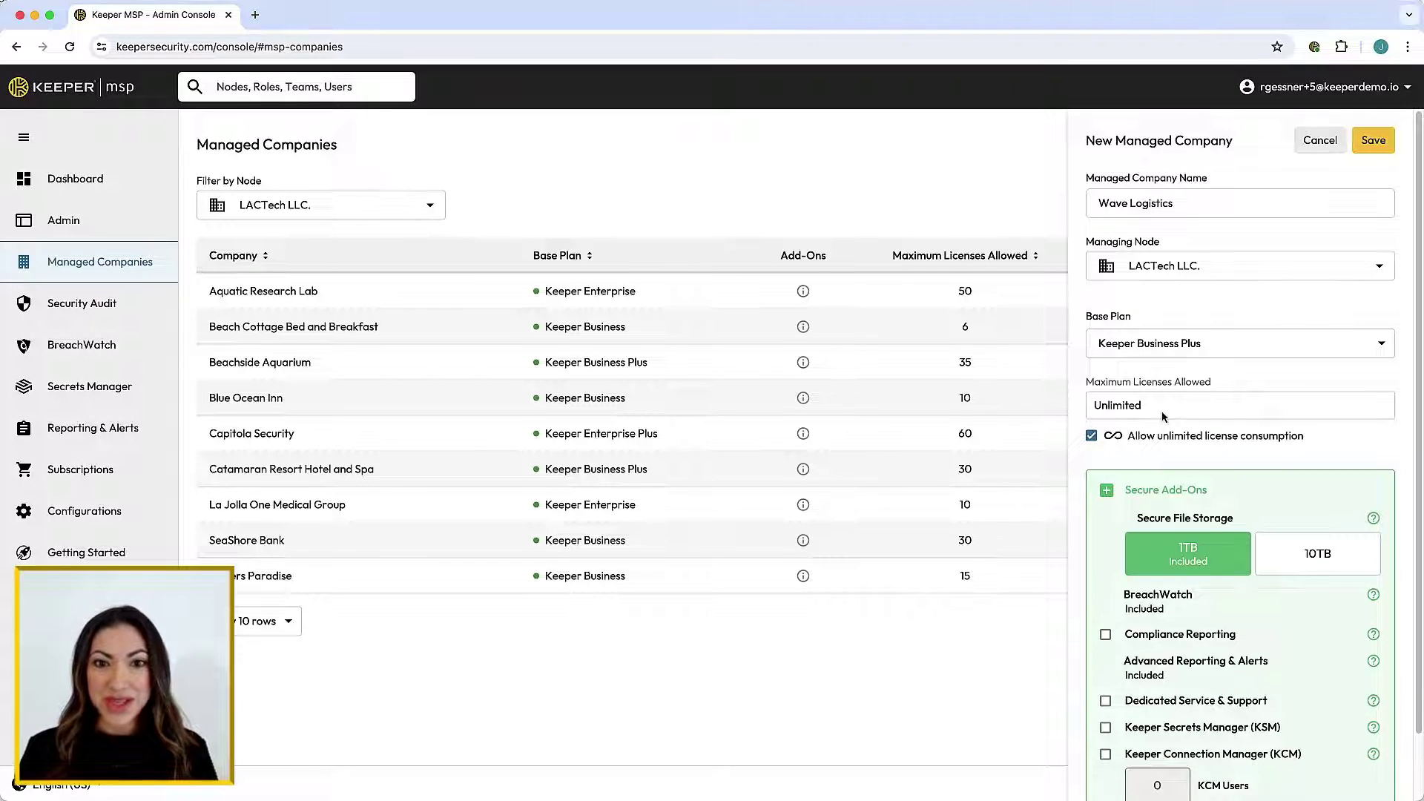
Add the Compliance Reporting and Keeper Secrets Manager add-ons and save the company.
scroll(1161, 411, down, 2)
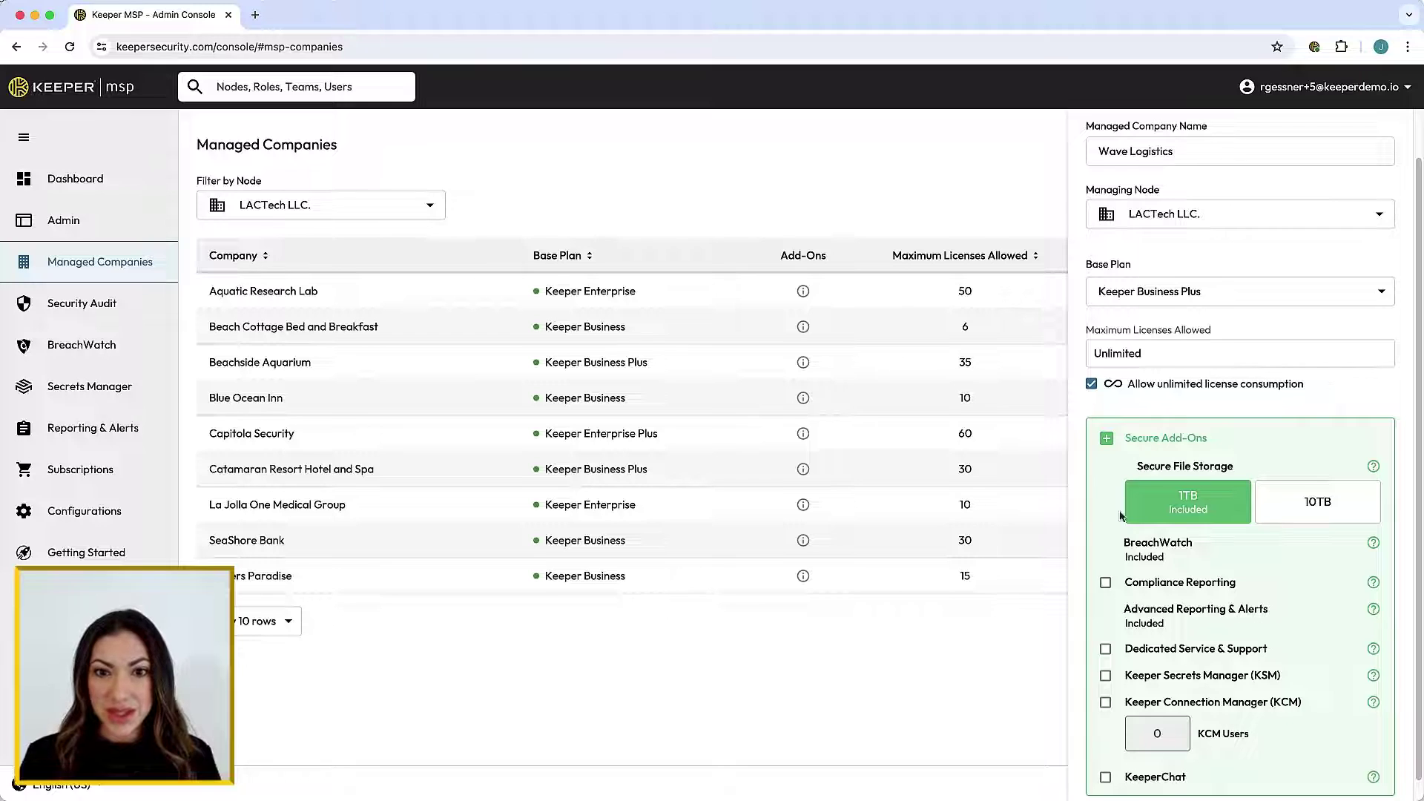
click(1105, 583)
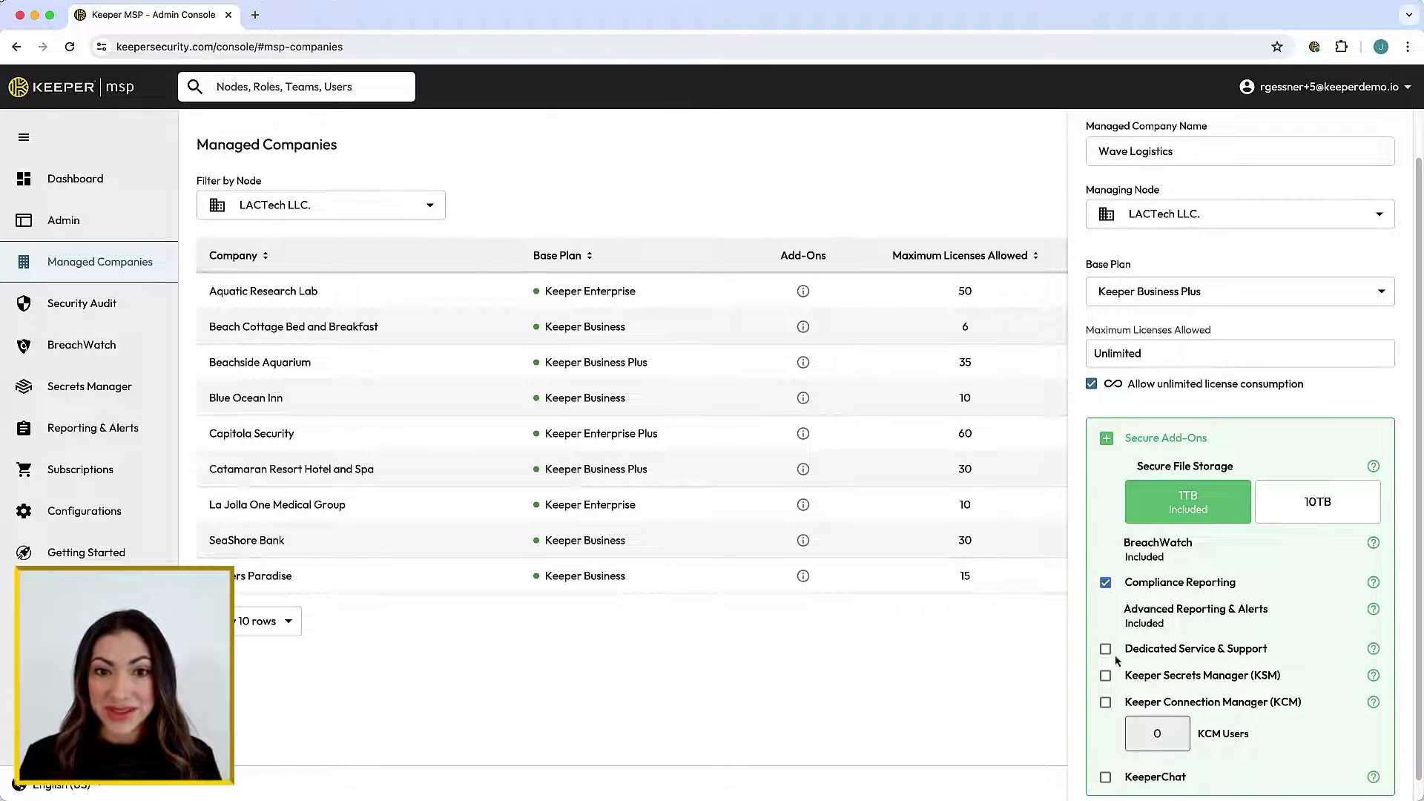
click(1106, 677)
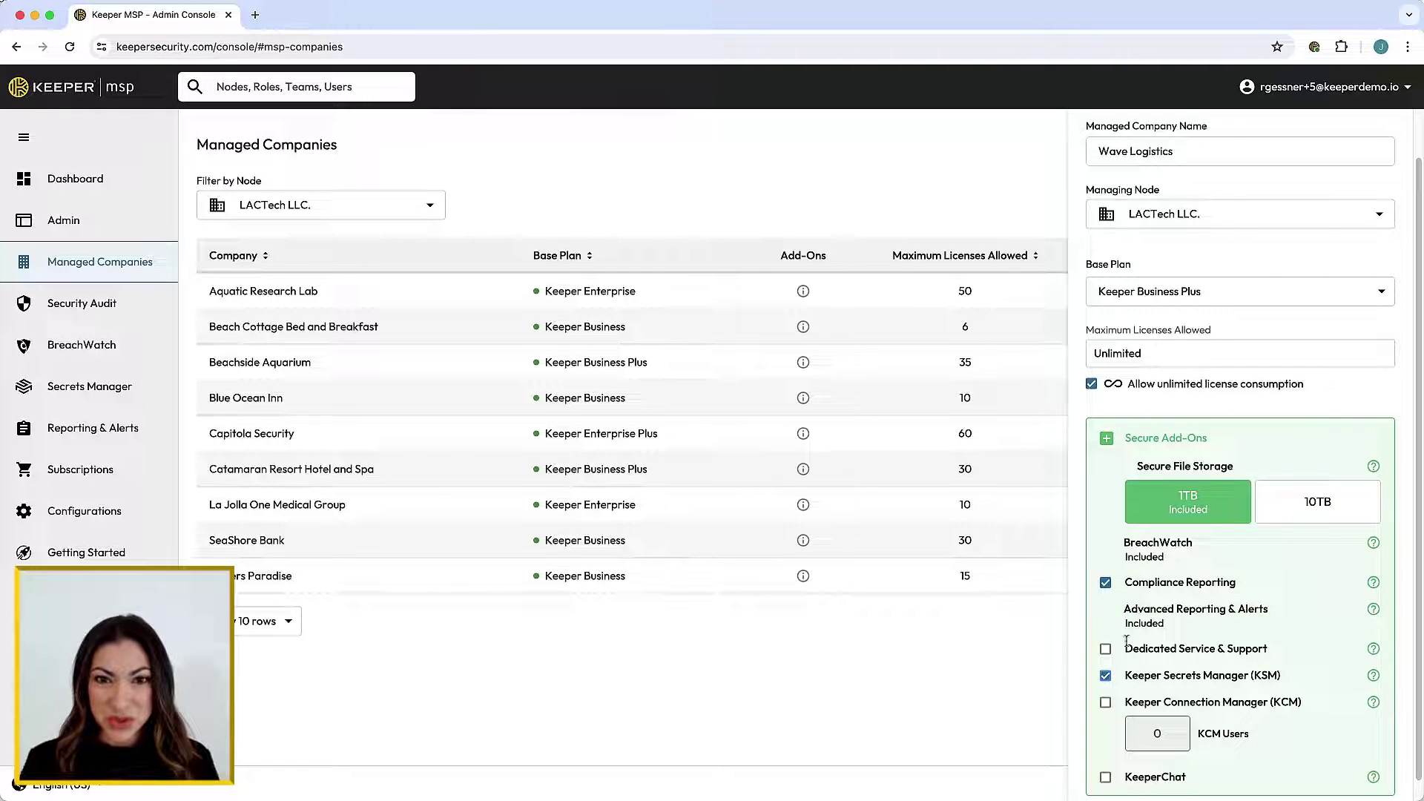
scroll(1342, 385, up, 2)
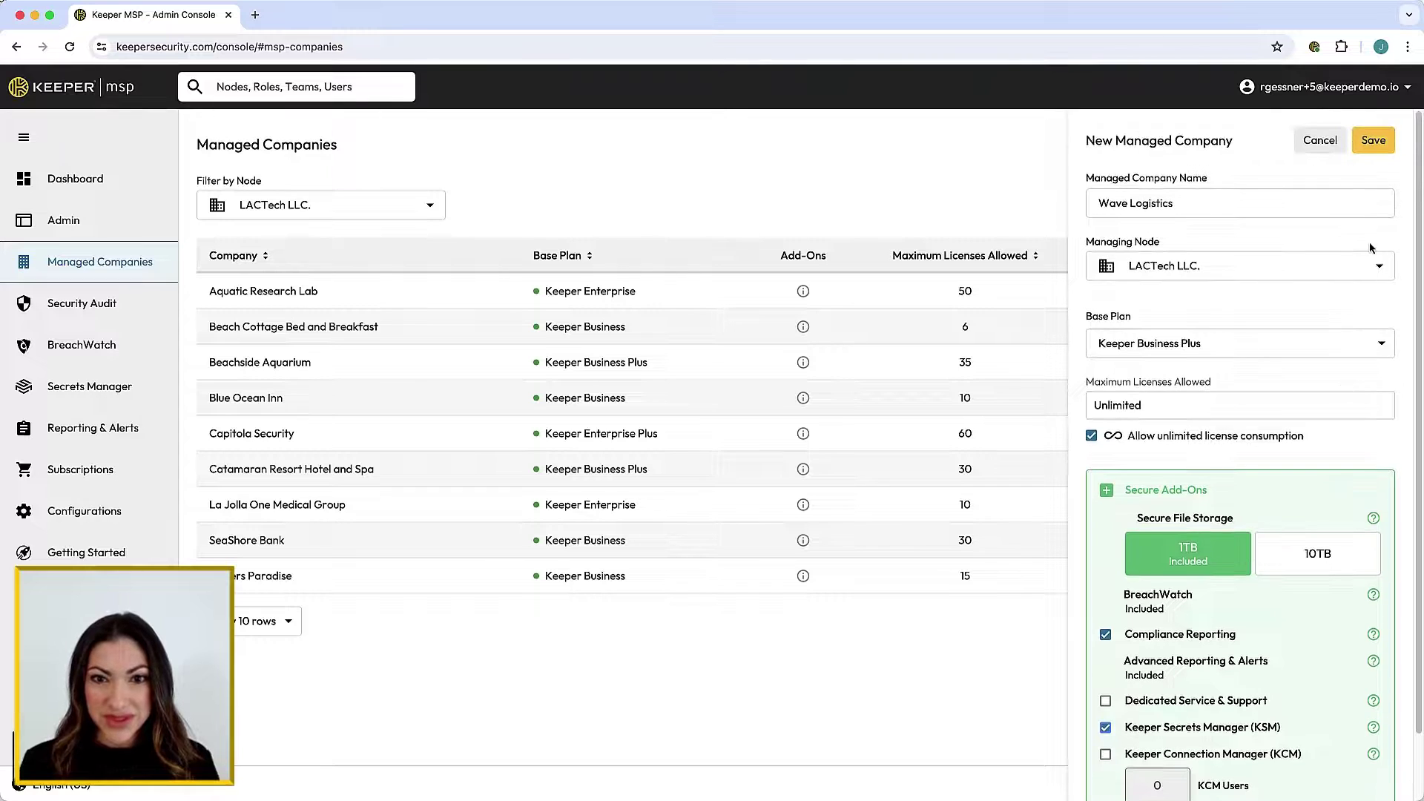
click(1373, 140)
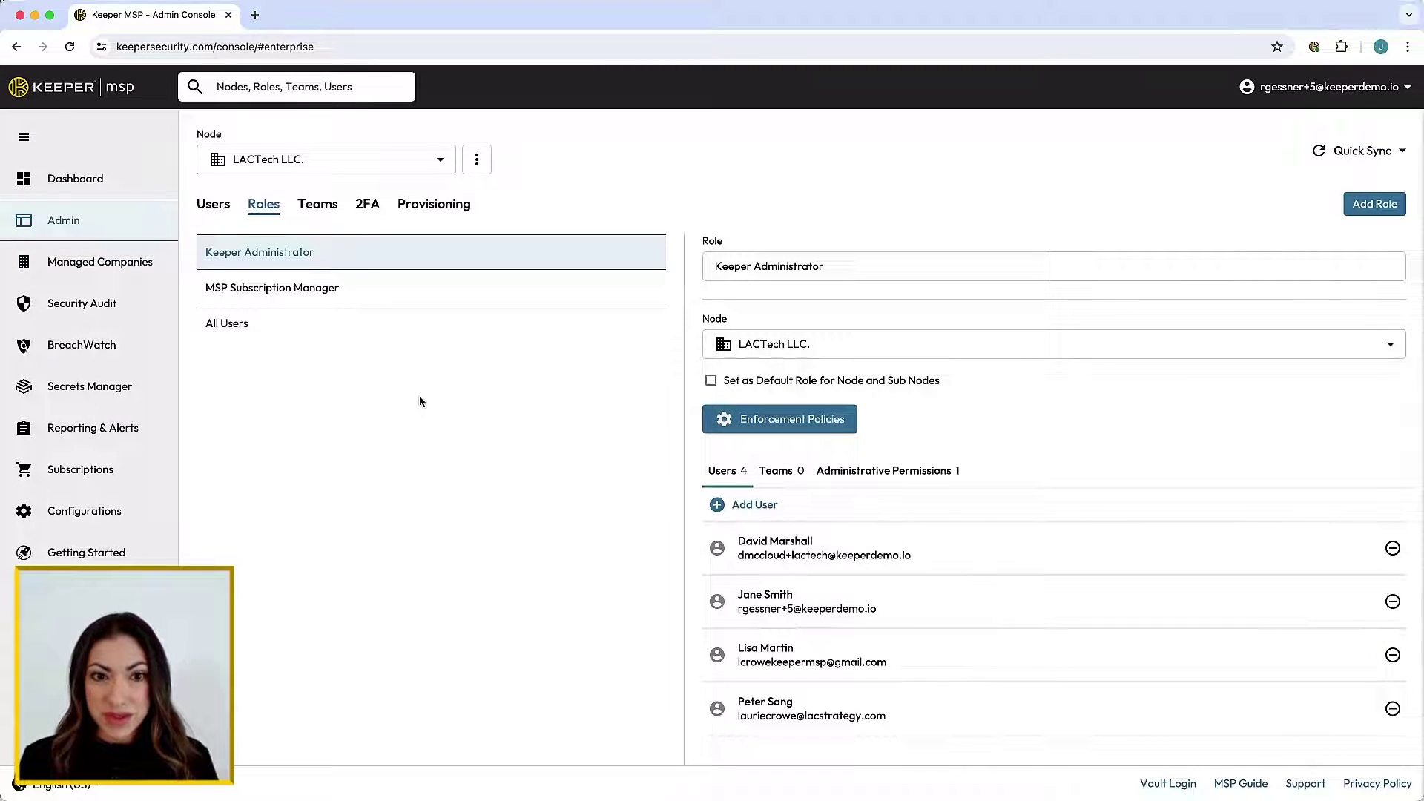
Review the Keeper Administrator role's enforcement policies and subscriptions, then return to LACTech LLC.'s admin roles.
click(751, 421)
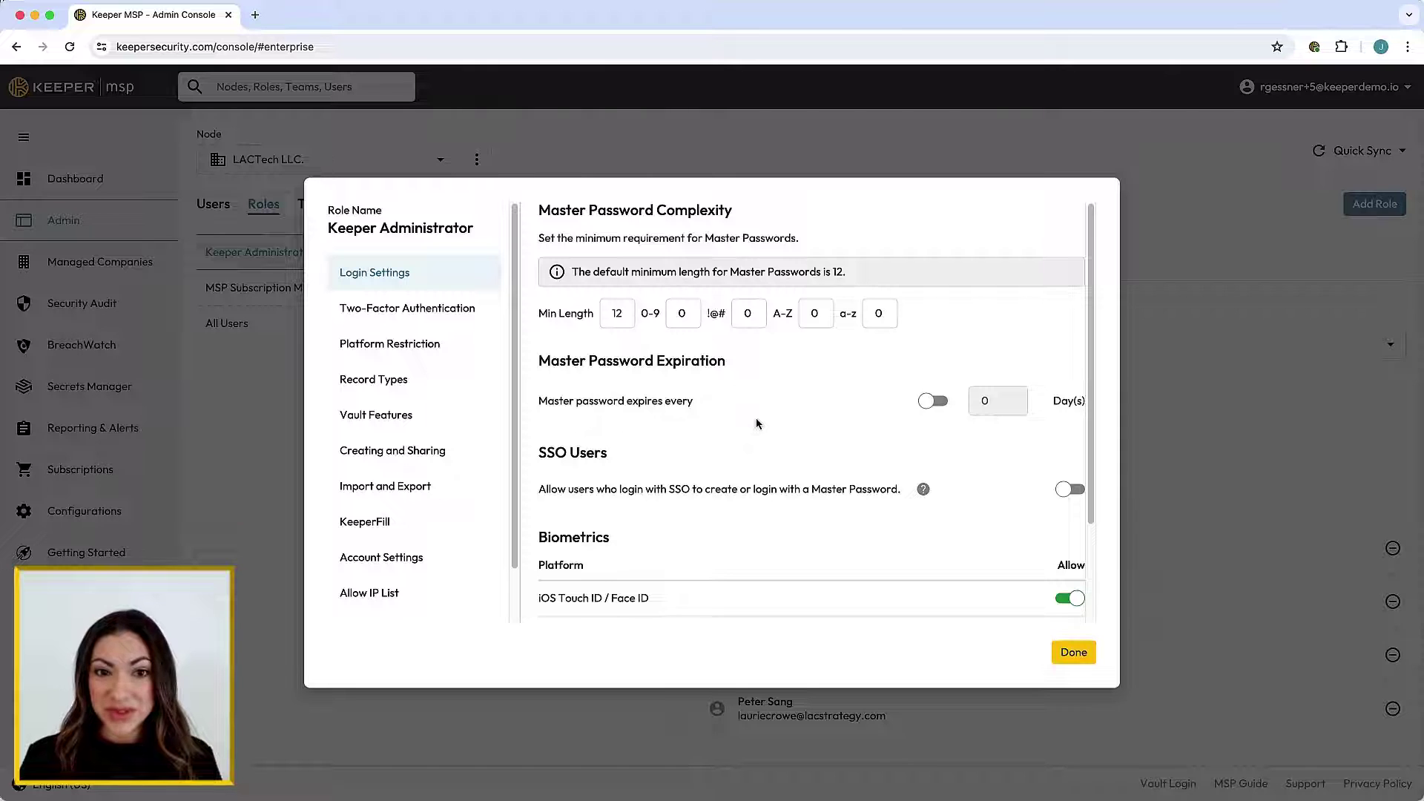
click(1075, 655)
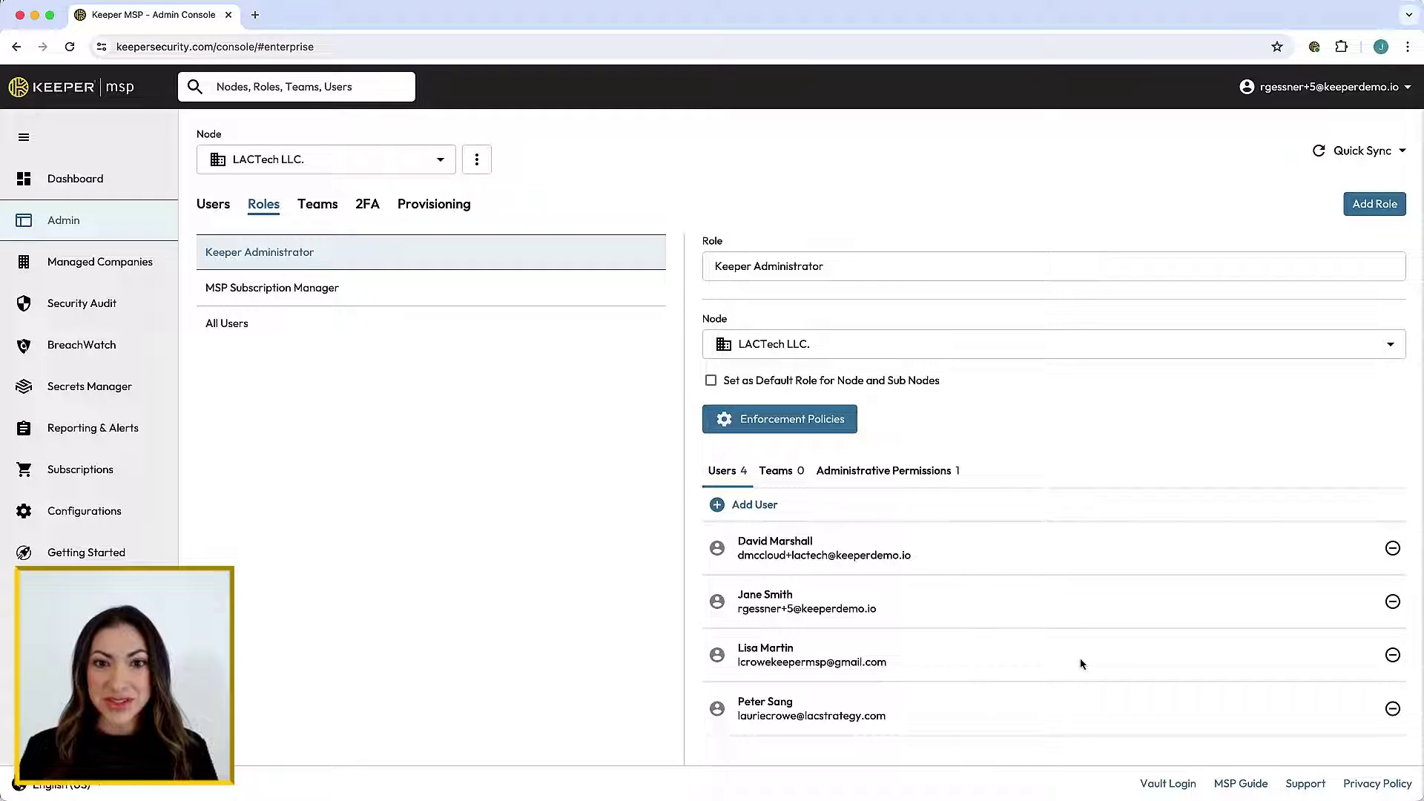
click(88, 469)
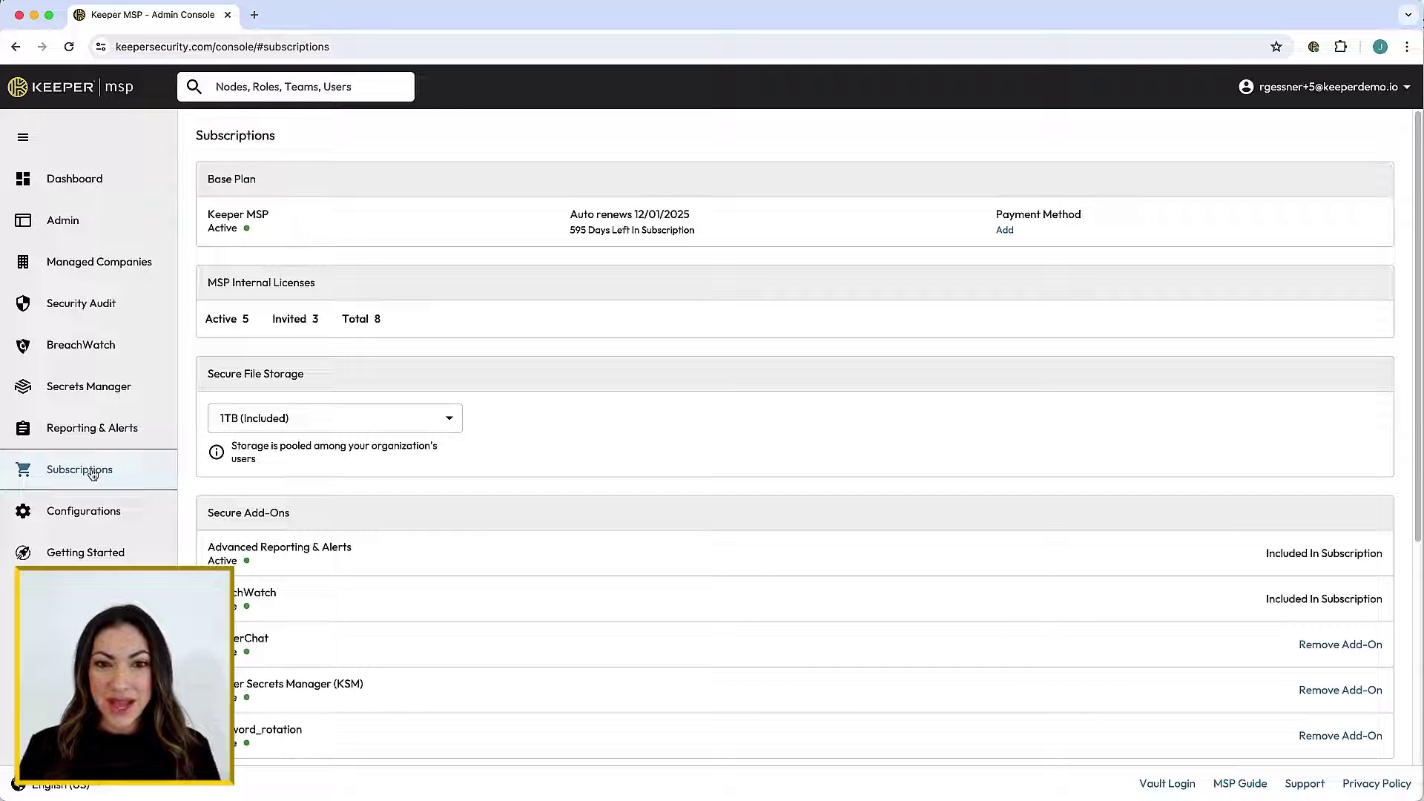
click(72, 226)
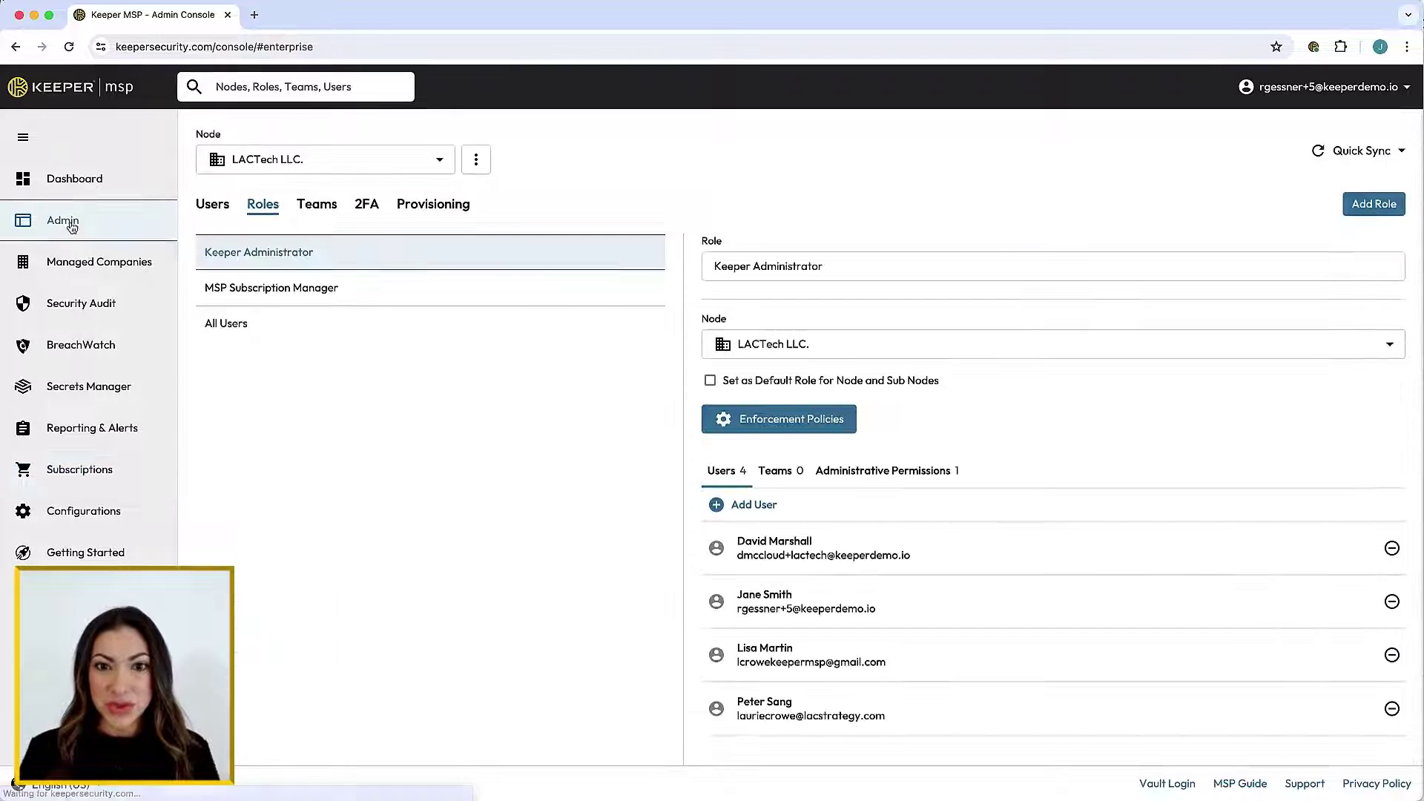
click(769, 431)
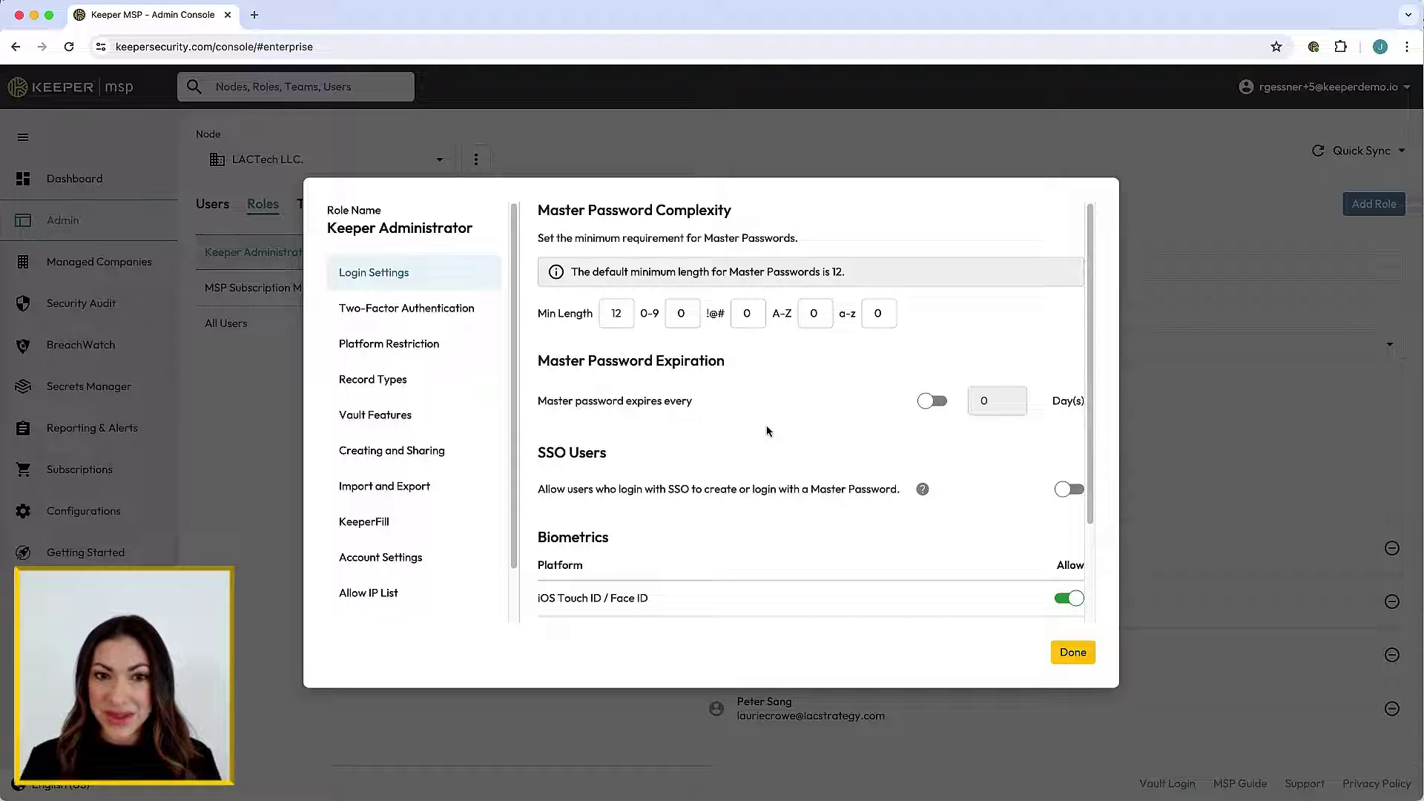
click(372, 313)
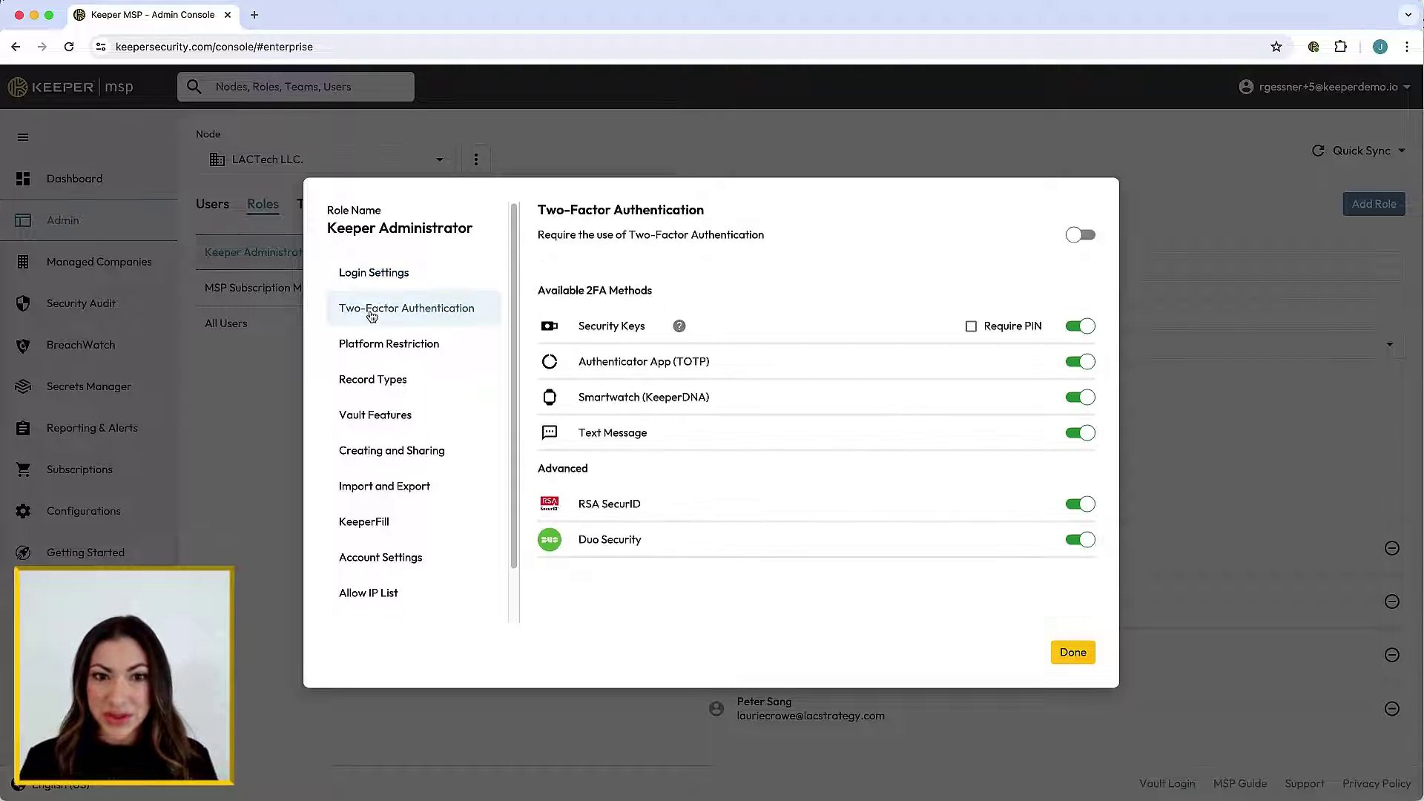
click(379, 454)
click(379, 523)
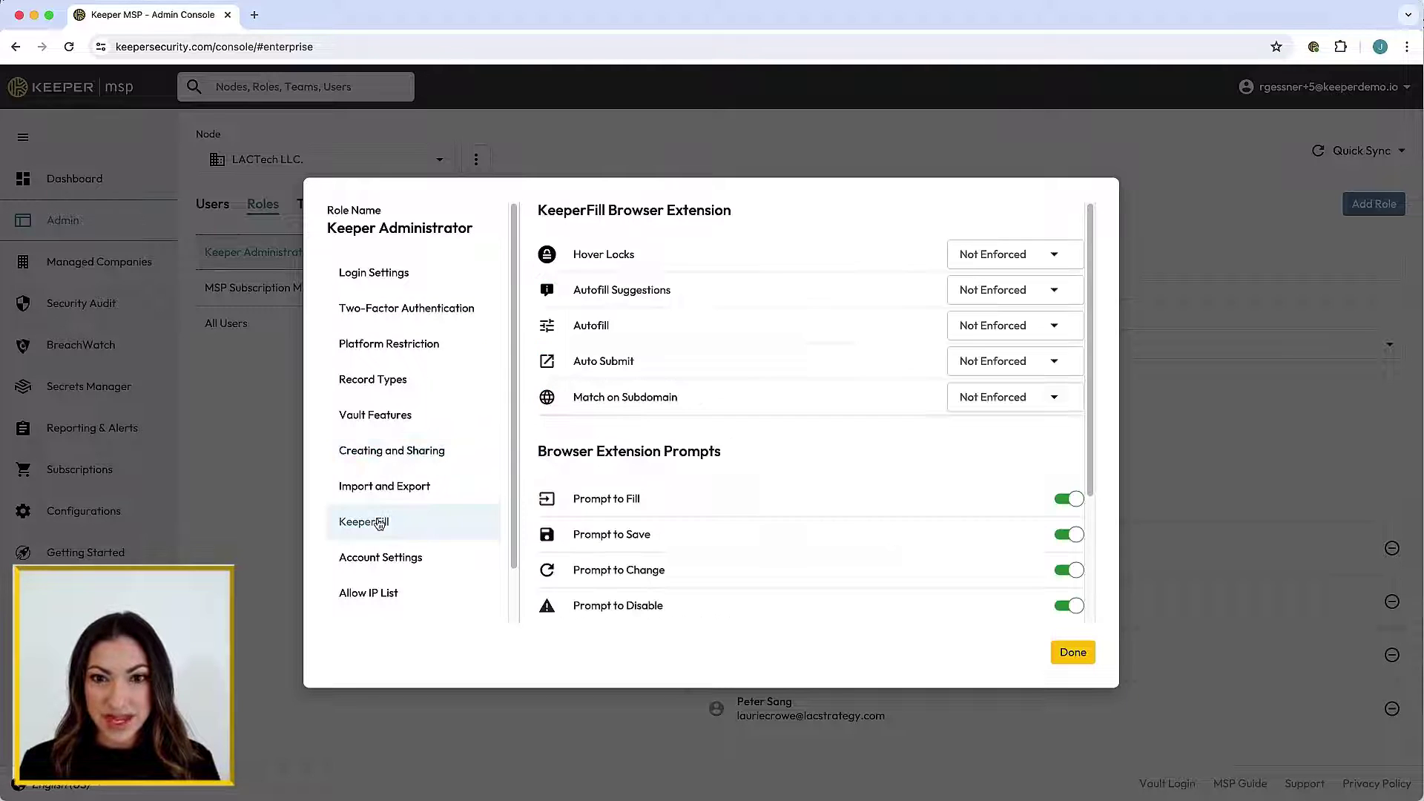
key(Escape)
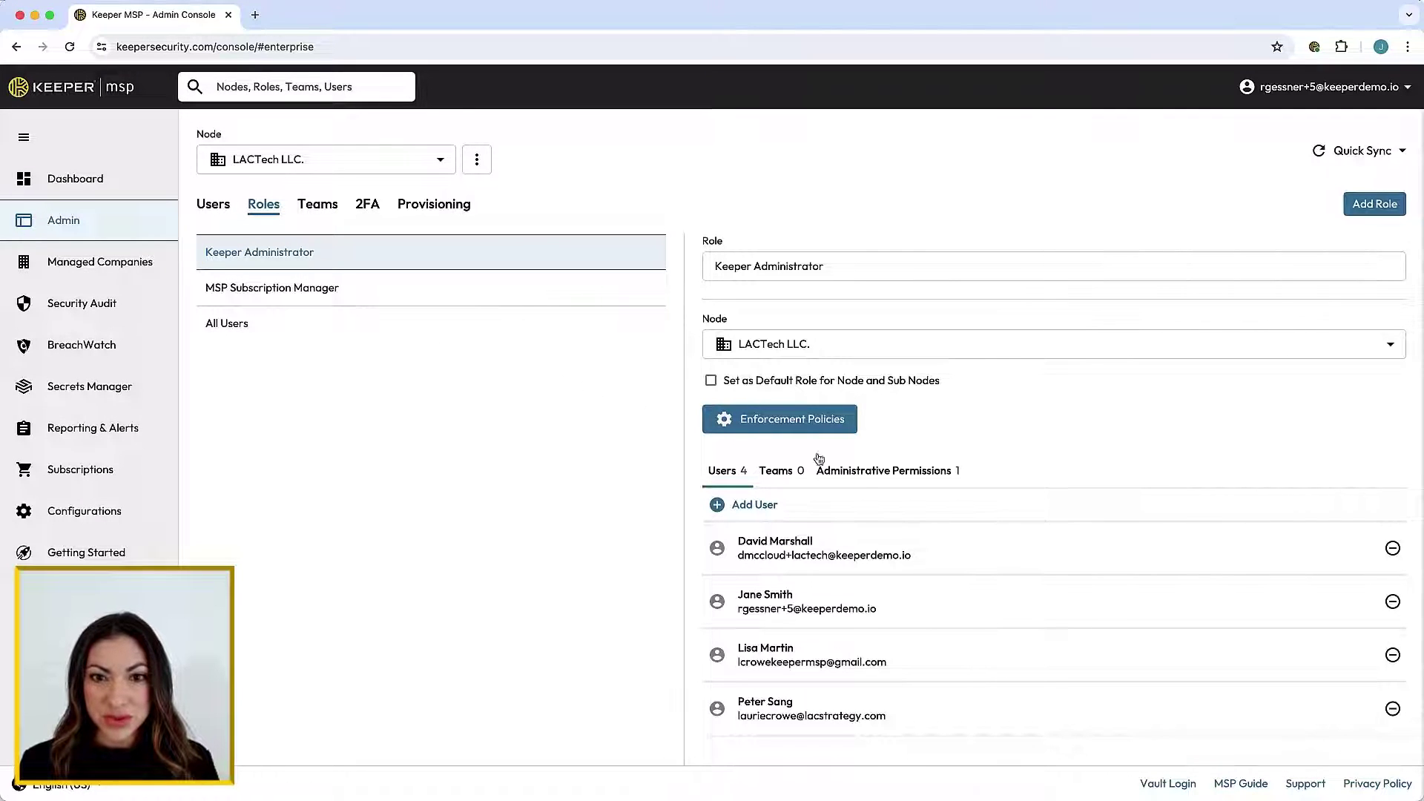
click(881, 483)
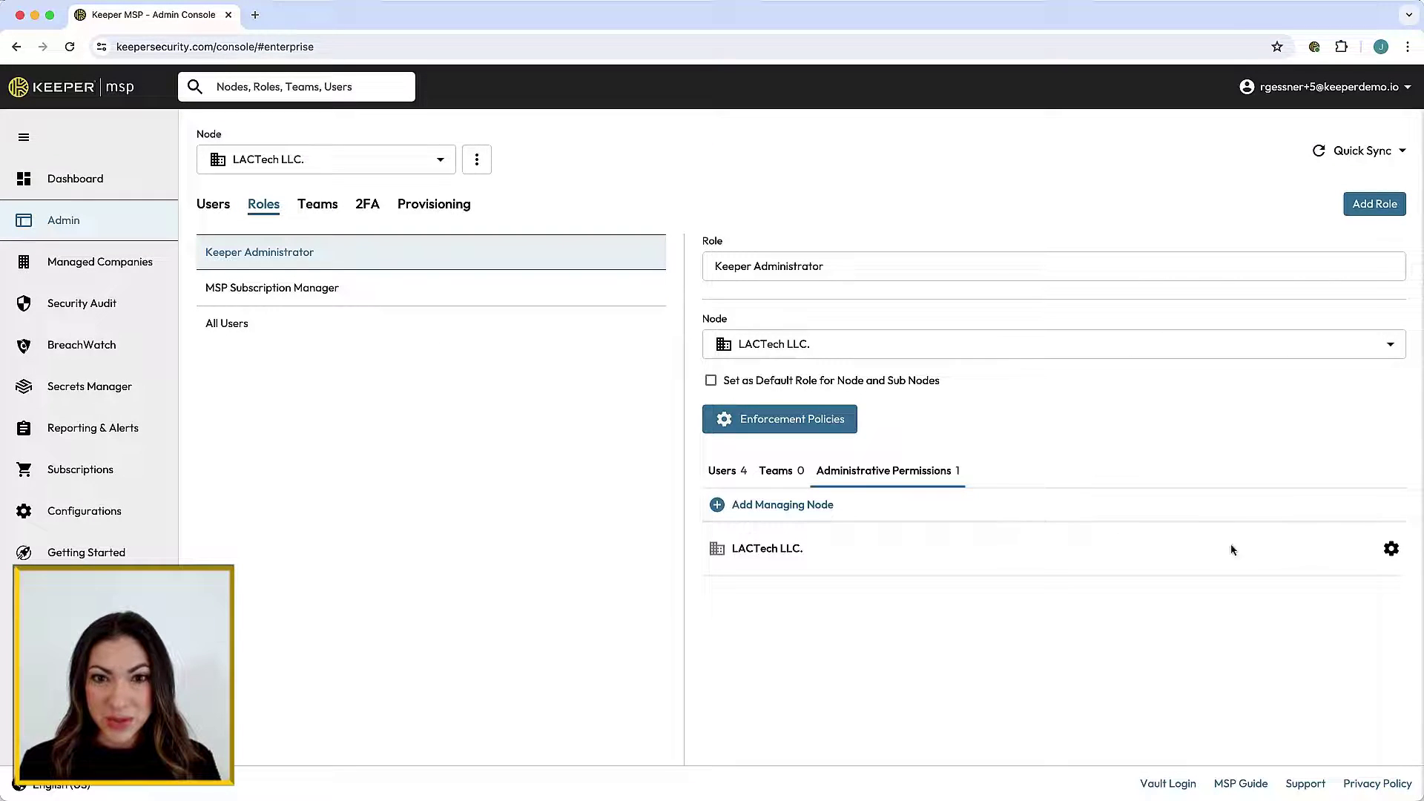
Create the Technicians team under LACTech LLC. with yourself as a member, plus two more users.
click(1391, 548)
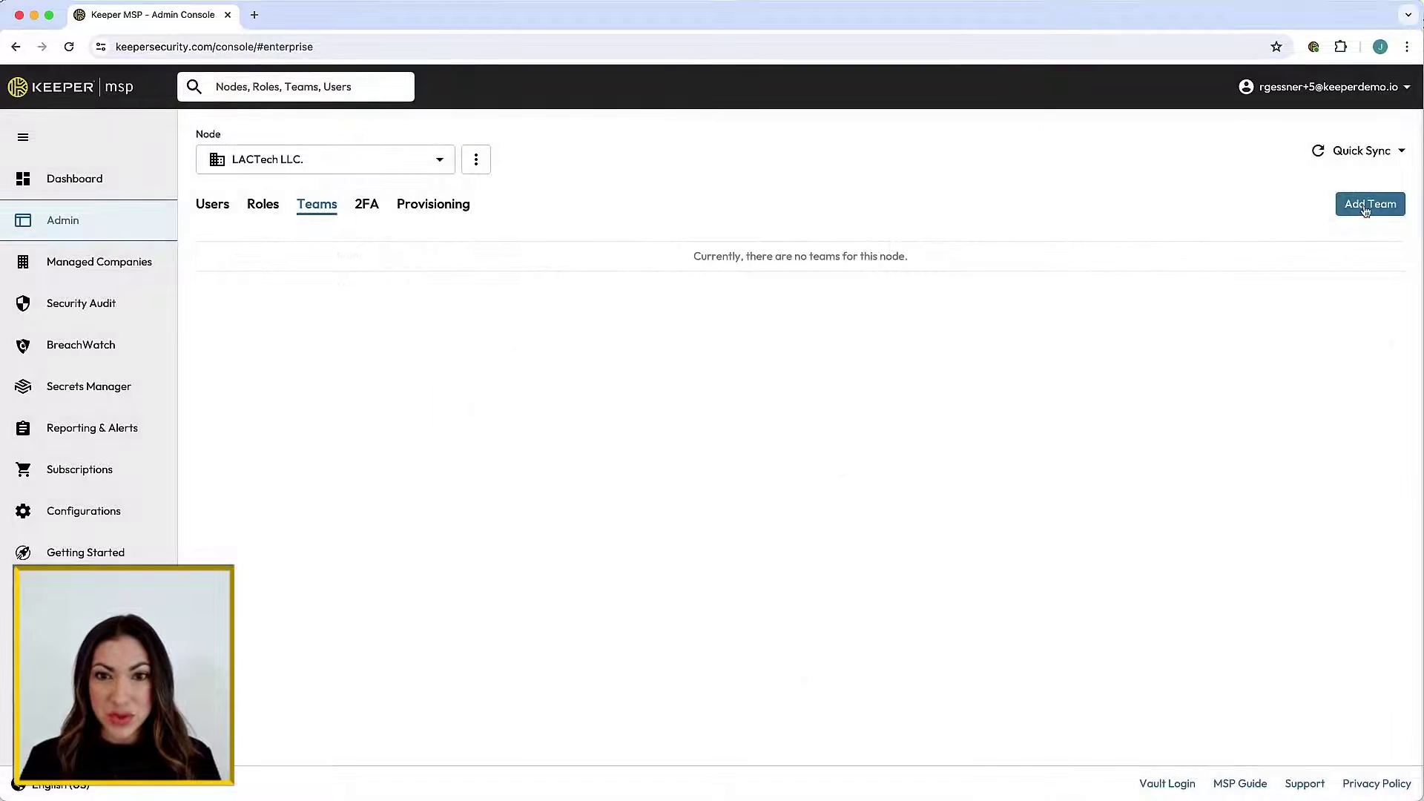
click(1365, 212)
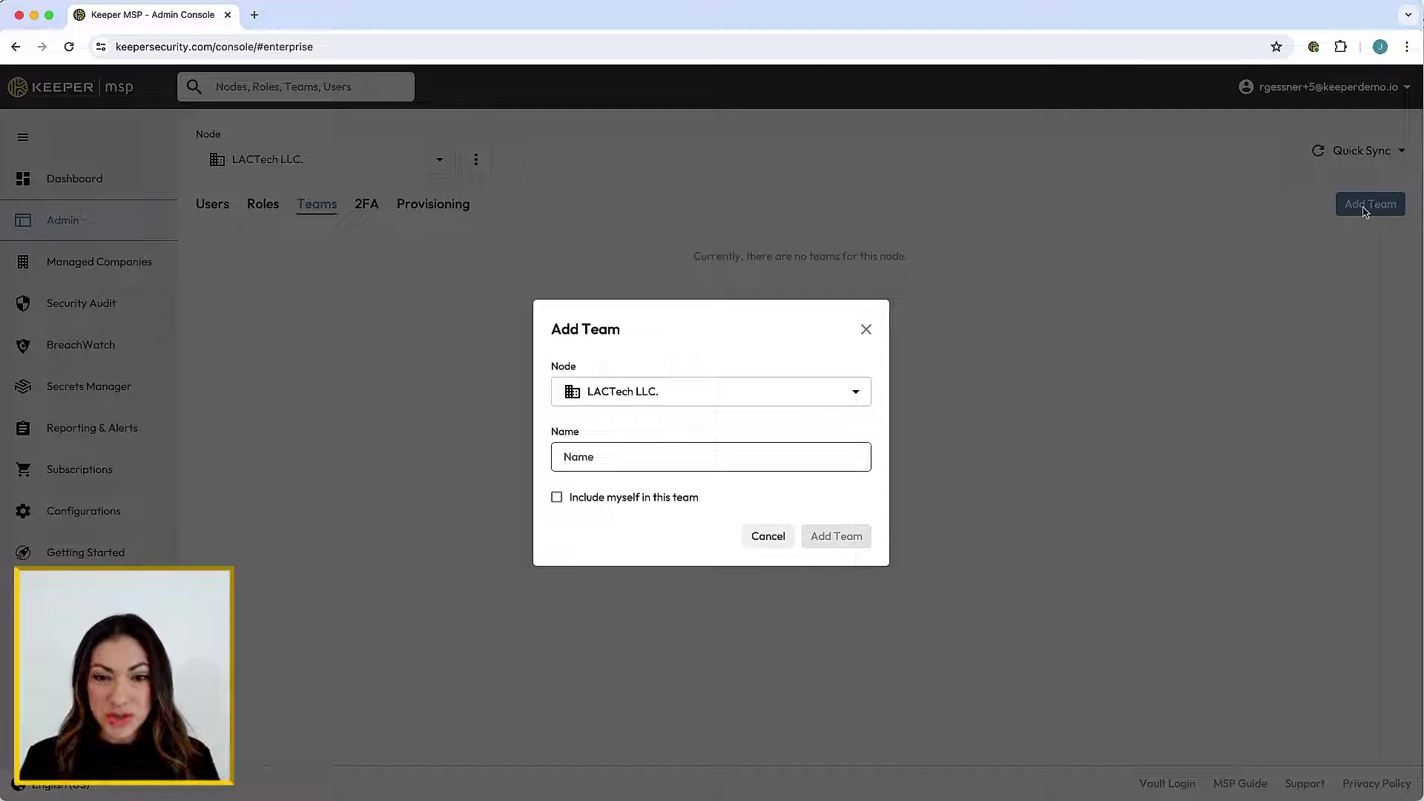
text(Tech)
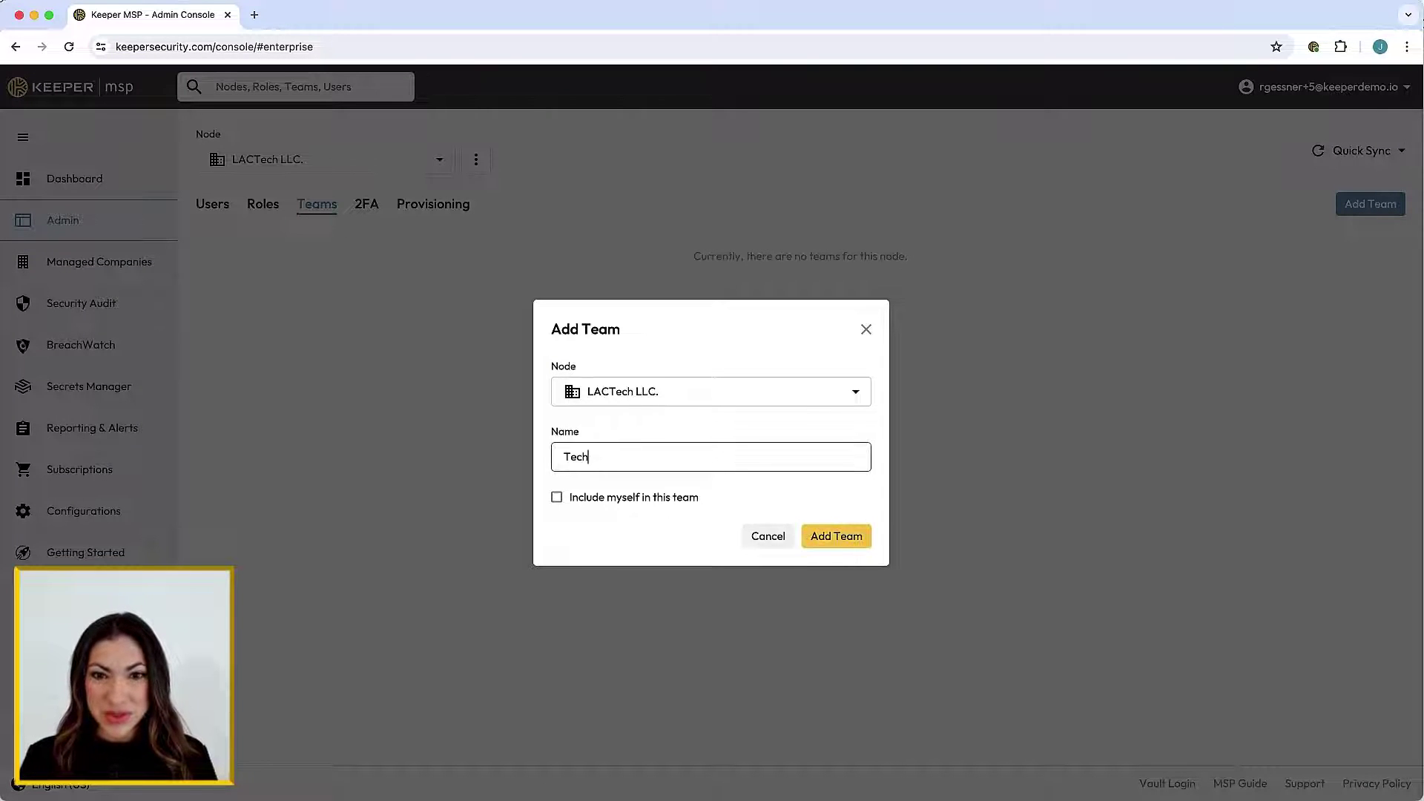
text(nicians)
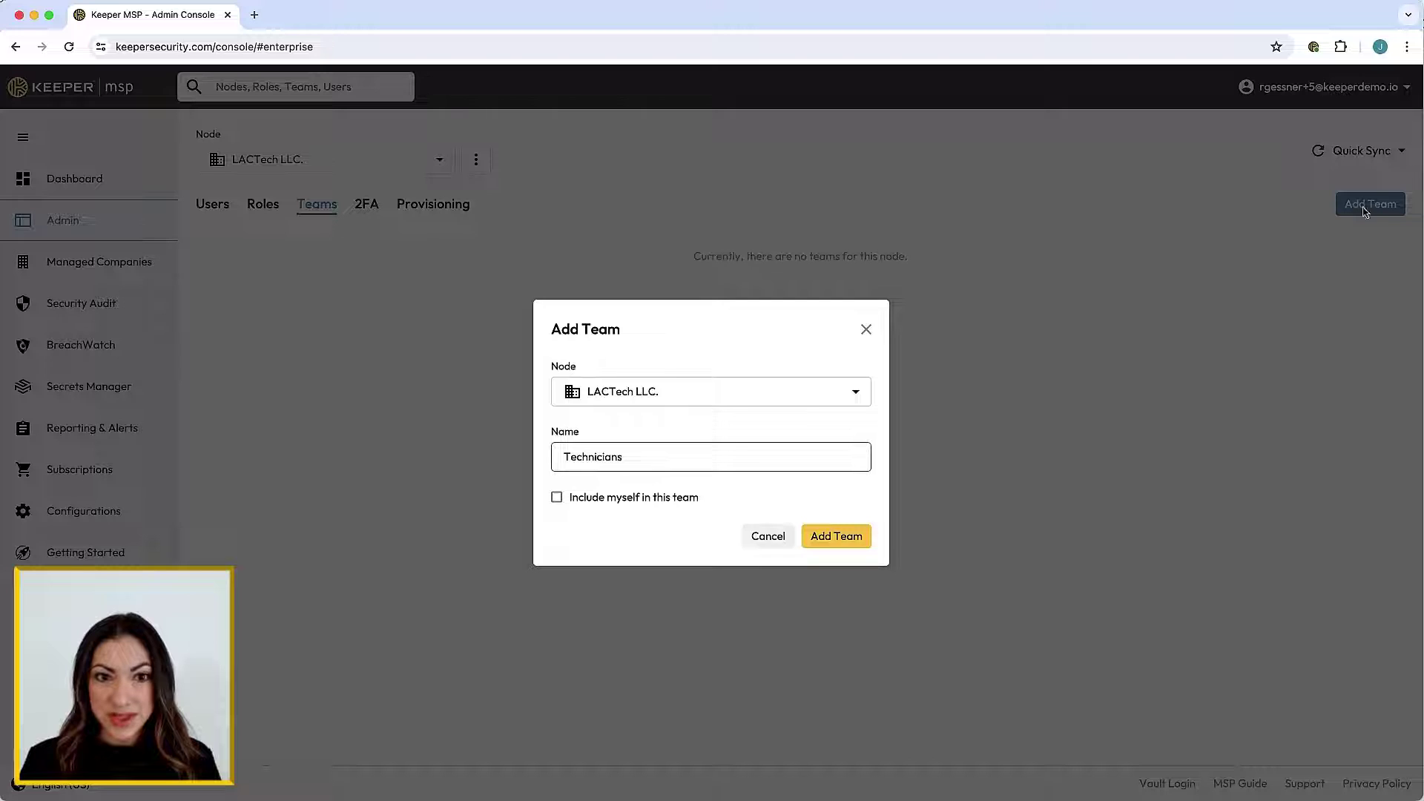
click(558, 498)
click(816, 537)
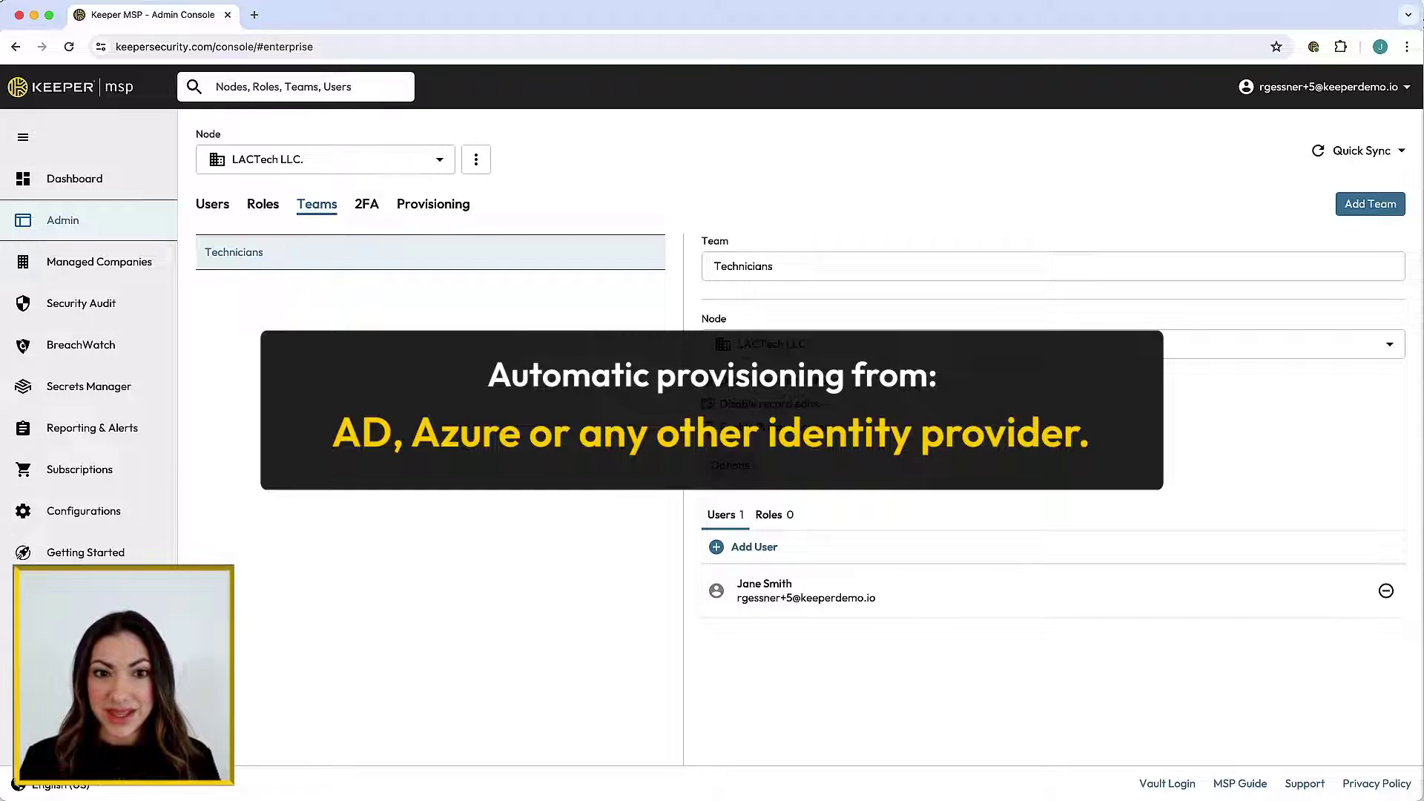
click(738, 548)
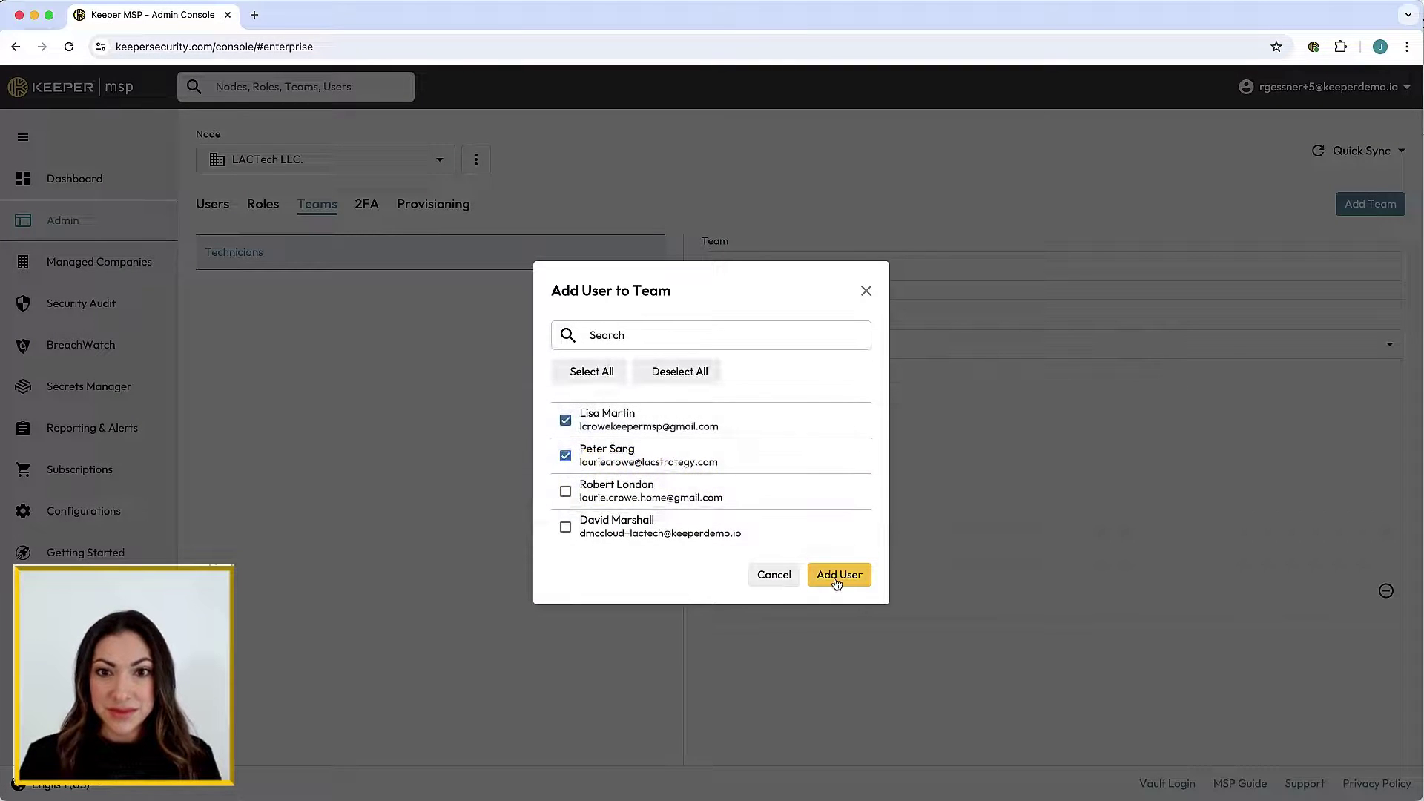
click(839, 575)
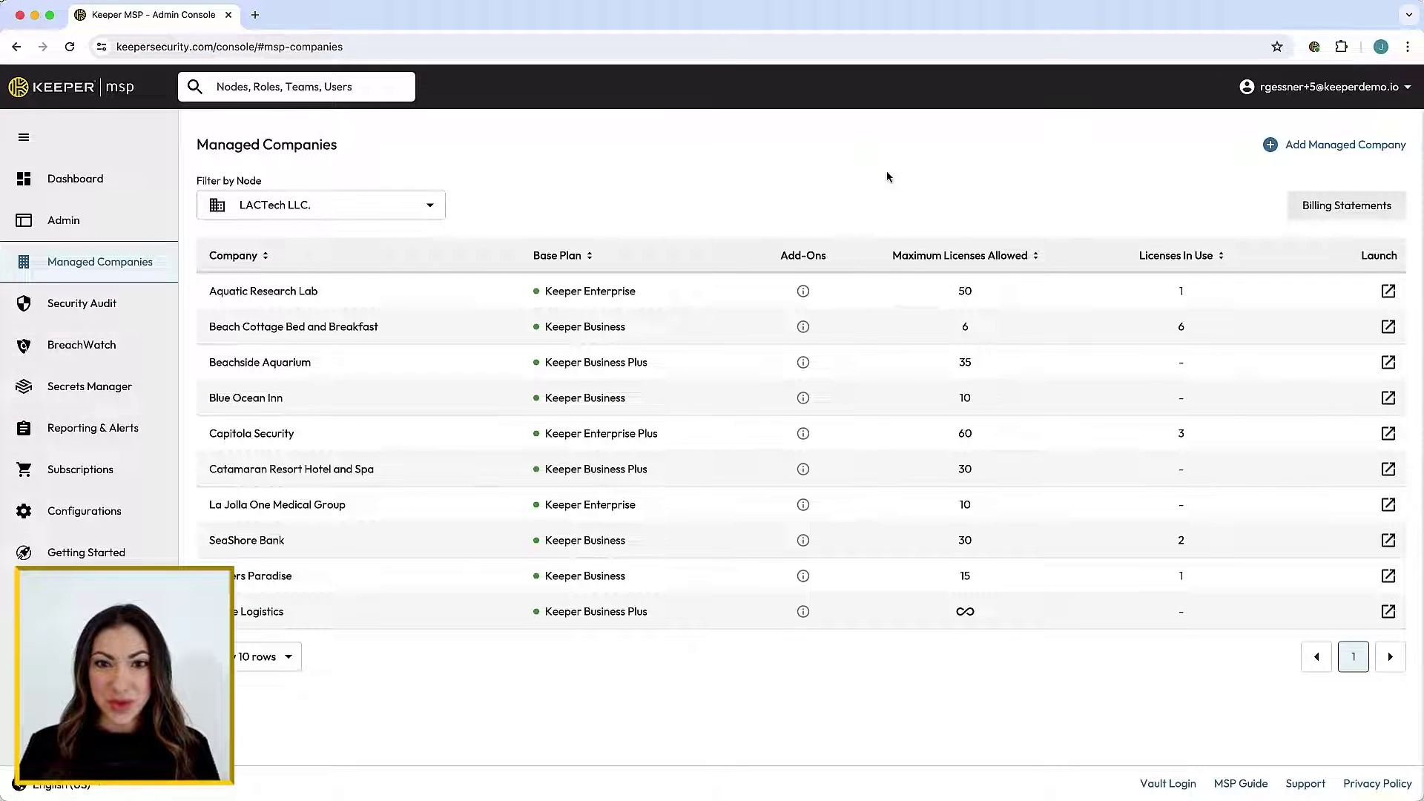
Open the January 2023 billing statement and review its Billing Period, Managed Company and Base Plan filters.
click(1350, 210)
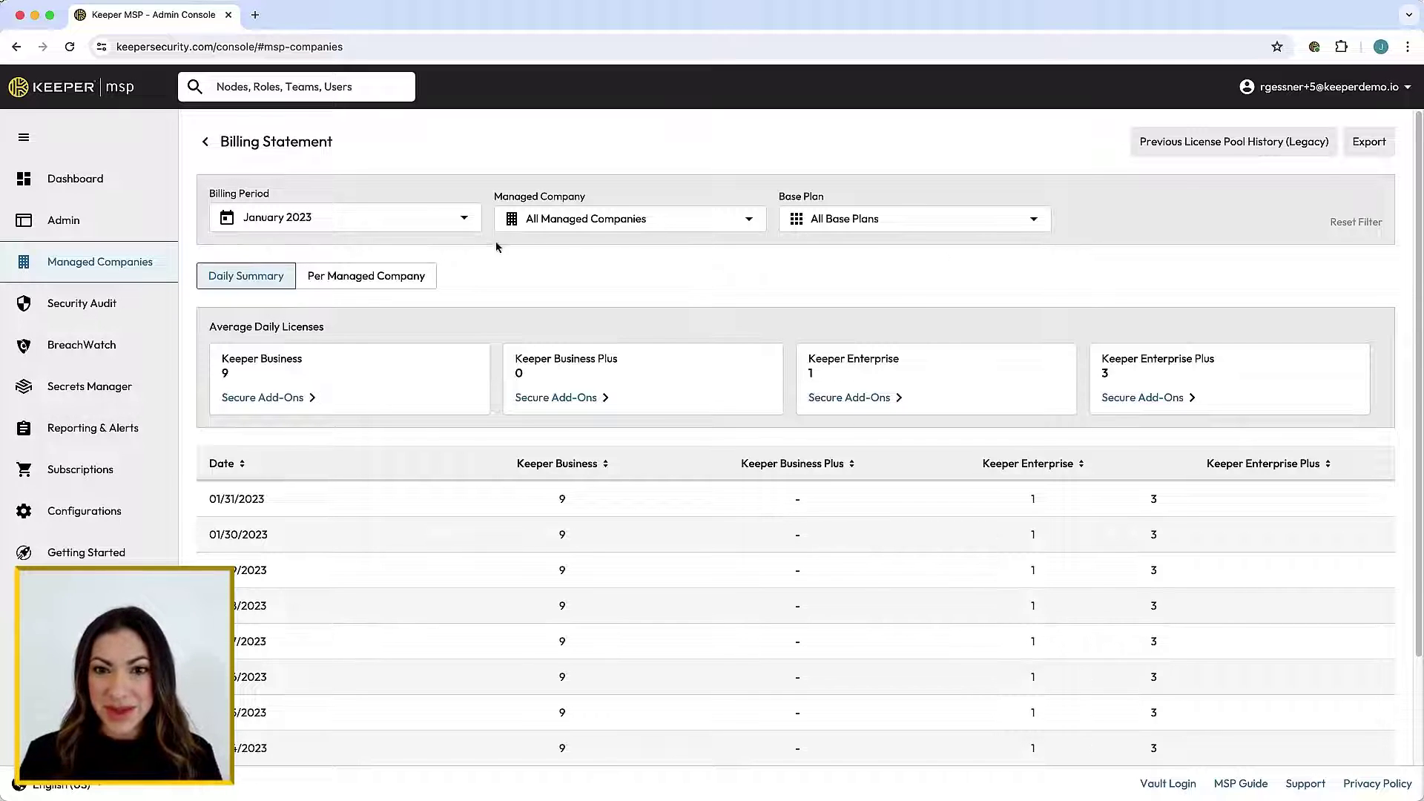
click(463, 220)
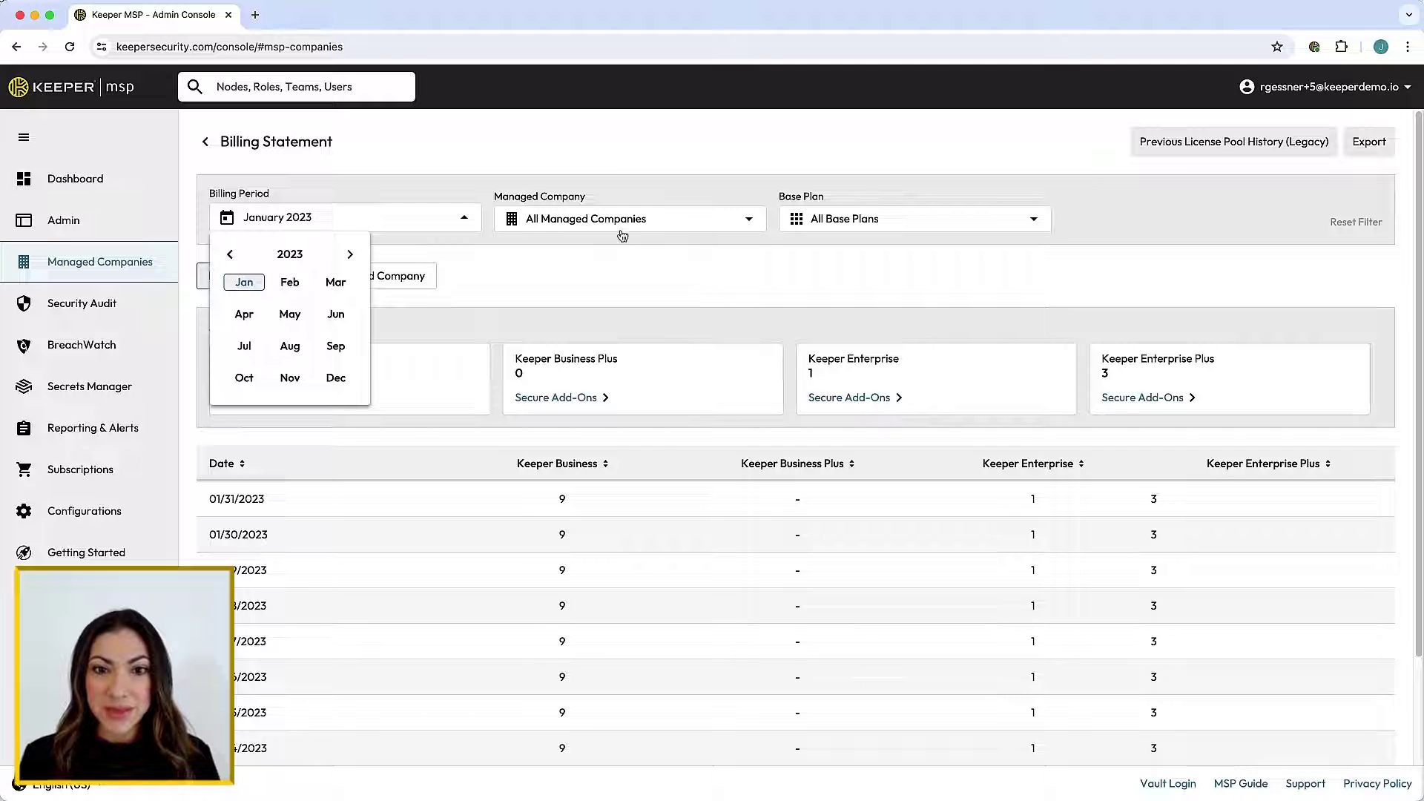
click(749, 221)
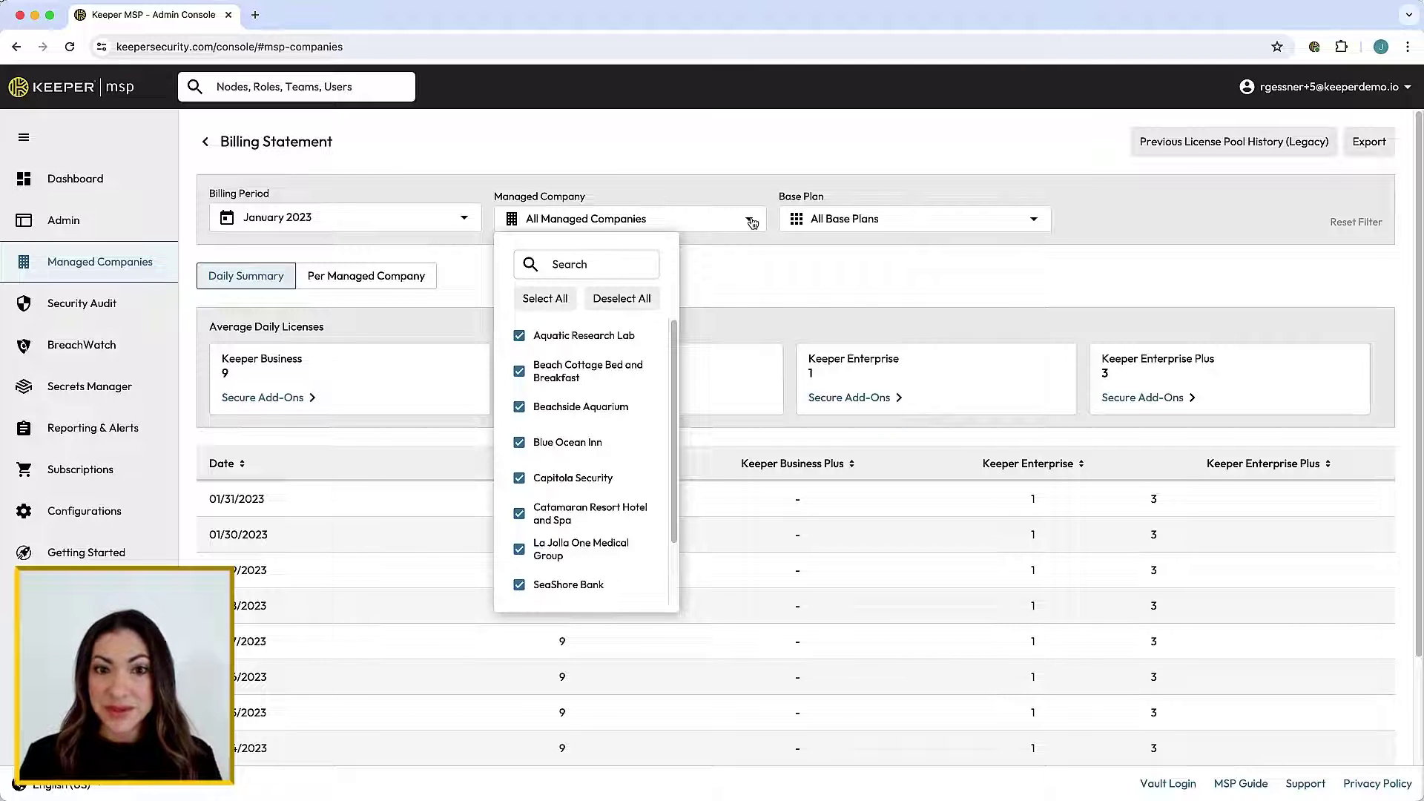
click(1033, 221)
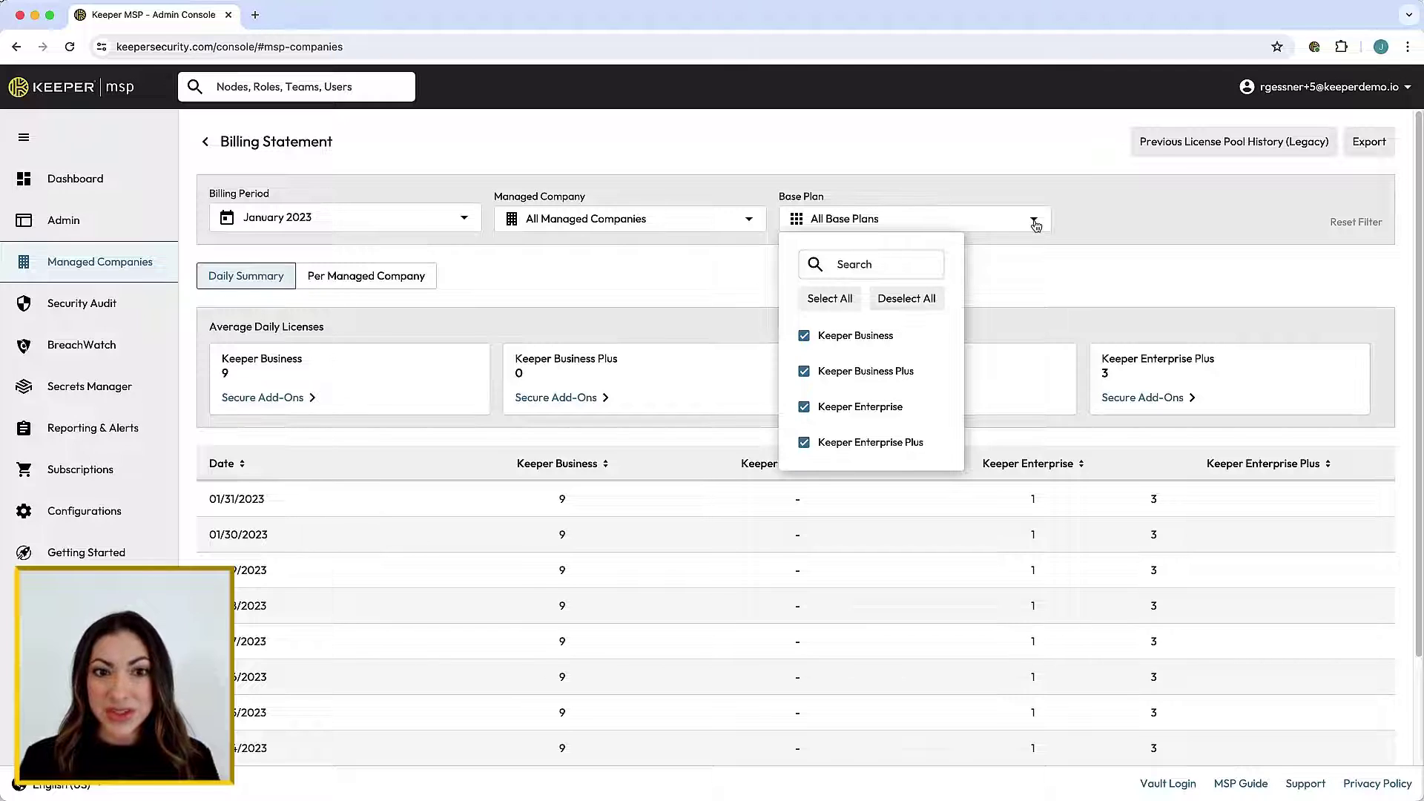
click(1089, 228)
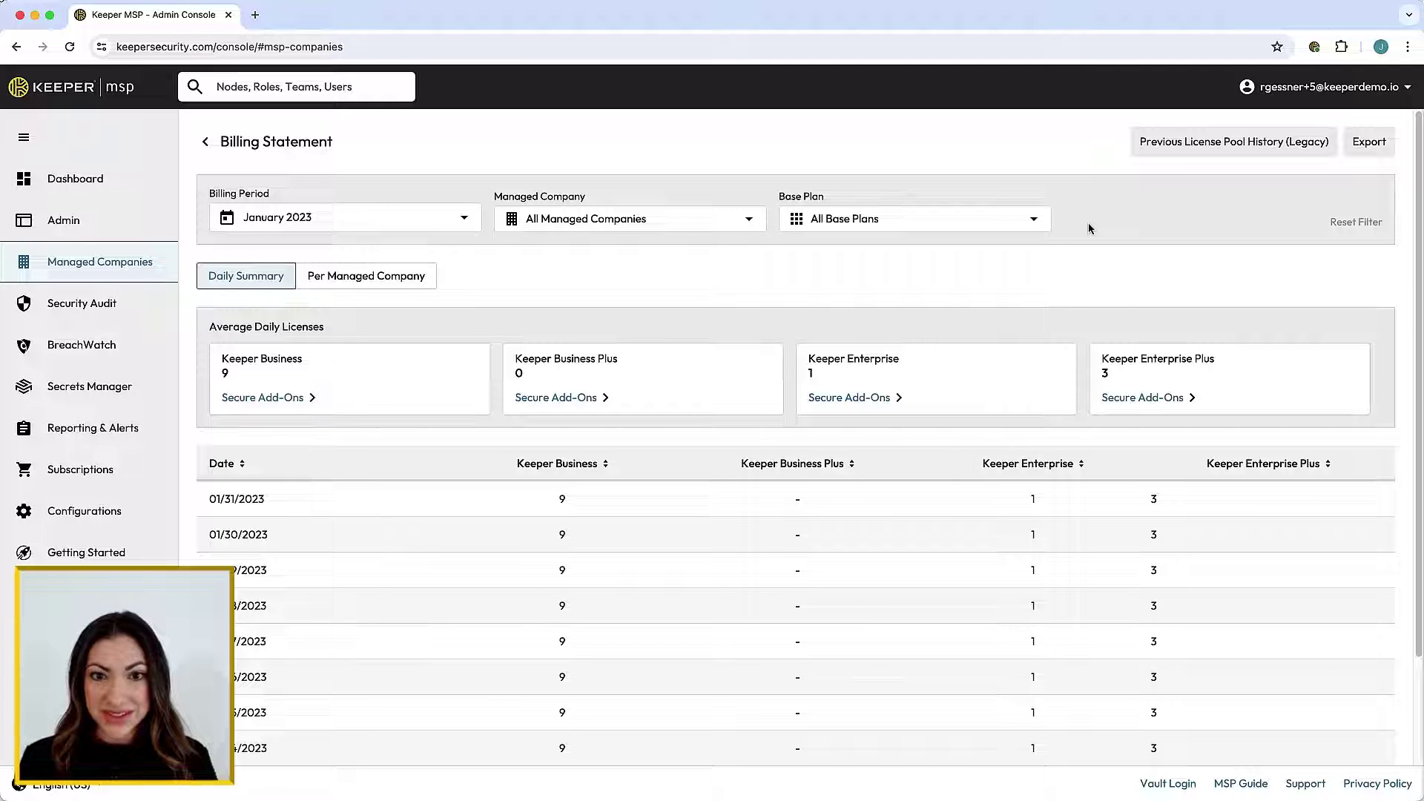